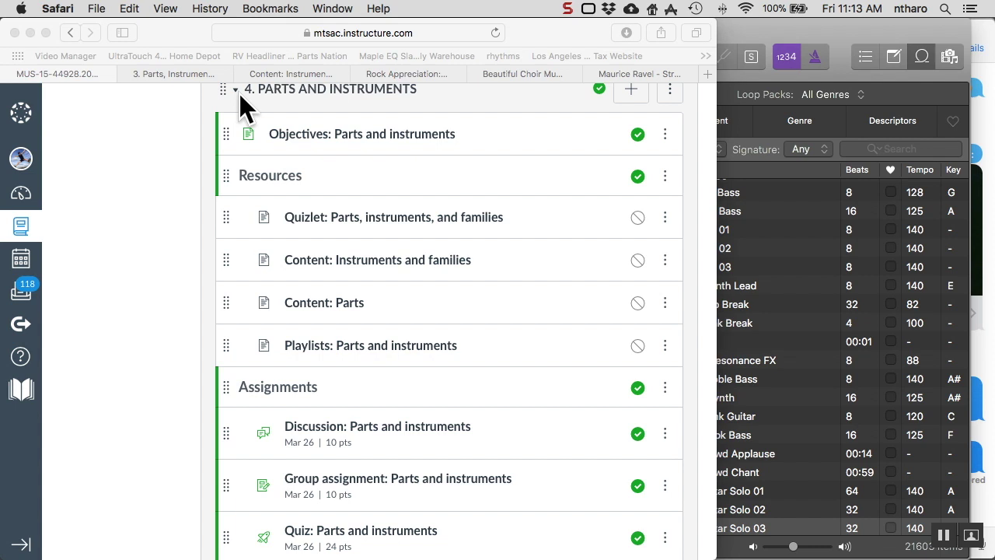
Open the 'Quizlet: Parts, instruments, and families' set from the module's Resources and scroll its terms.
click(127, 122)
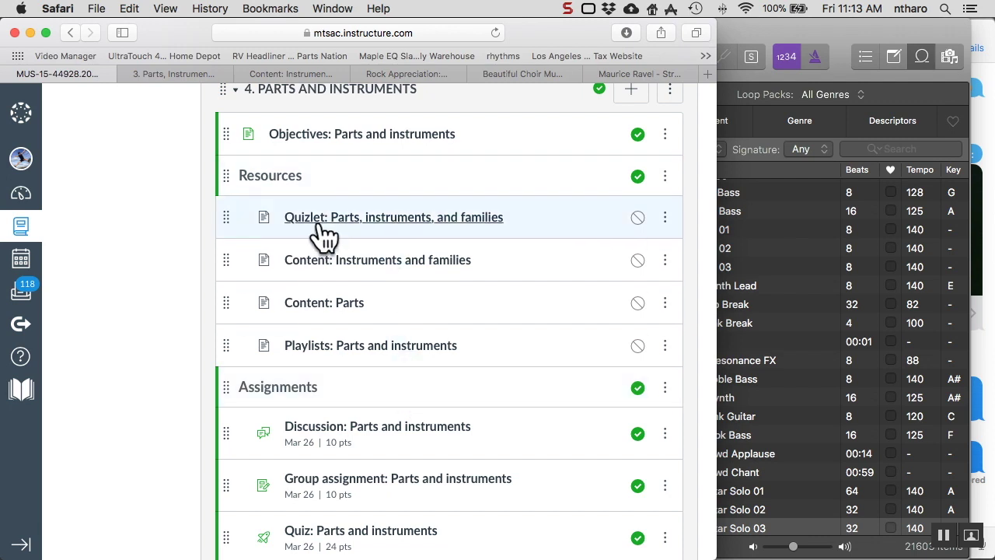
click(164, 73)
scroll(559, 313, down, 1)
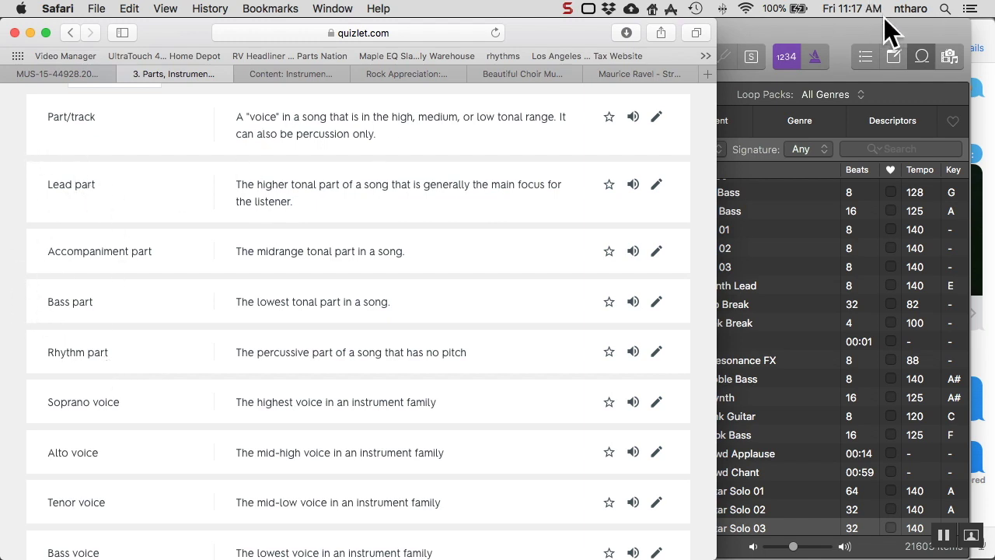
Stretch the Logic project window to full screen width and make Accompaniment the active track.
click(782, 43)
drag(970, 151, 987, 152)
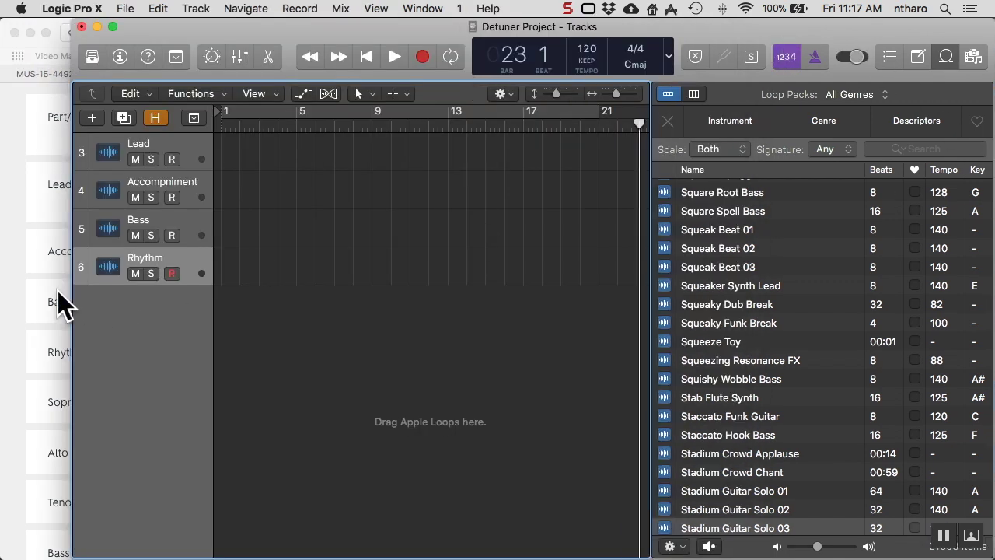
drag(70, 292, 2, 289)
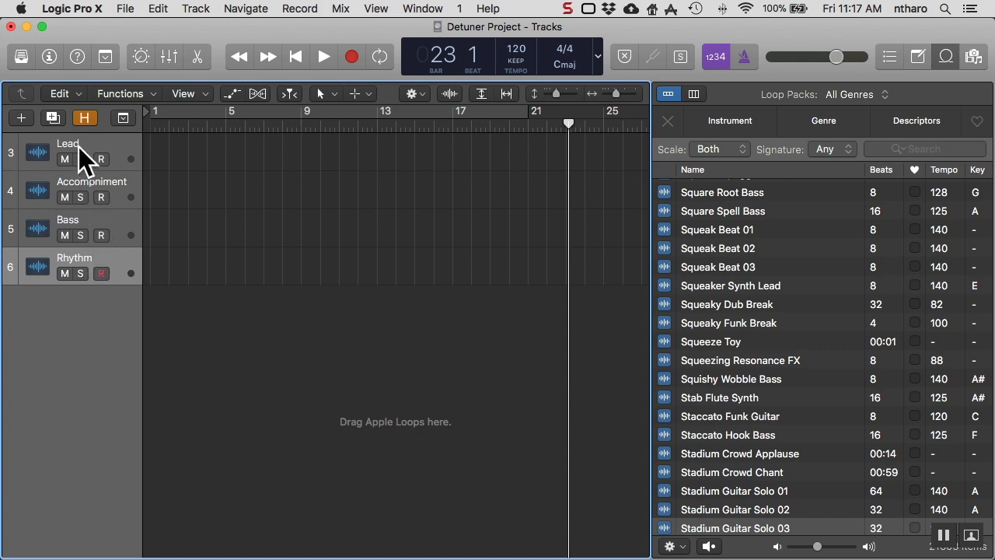
click(96, 190)
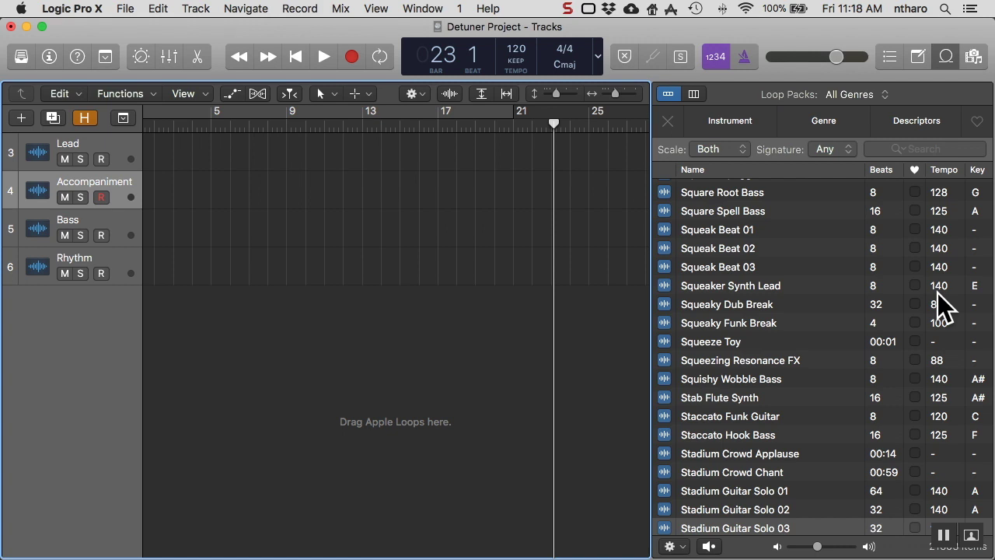
Search 'modern rock drum' and place Modern Rock Drums 01 at bar 1 of Rhythm, repeated.
click(912, 148)
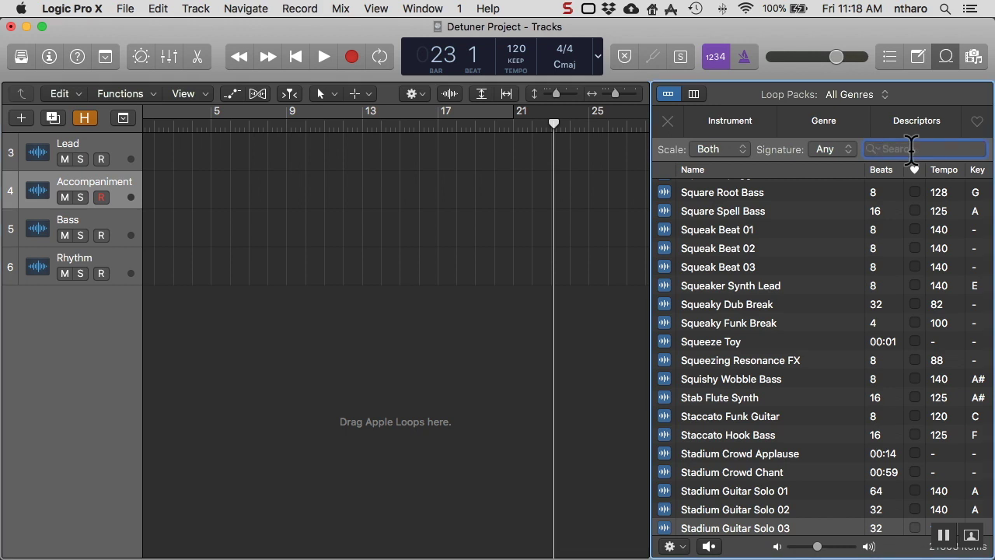
text(modern rock drum)
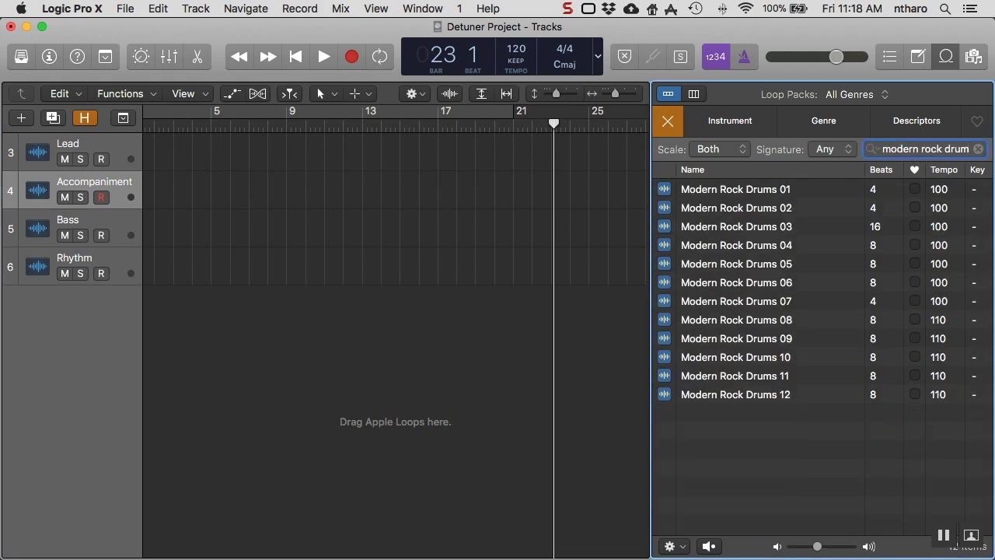
click(750, 194)
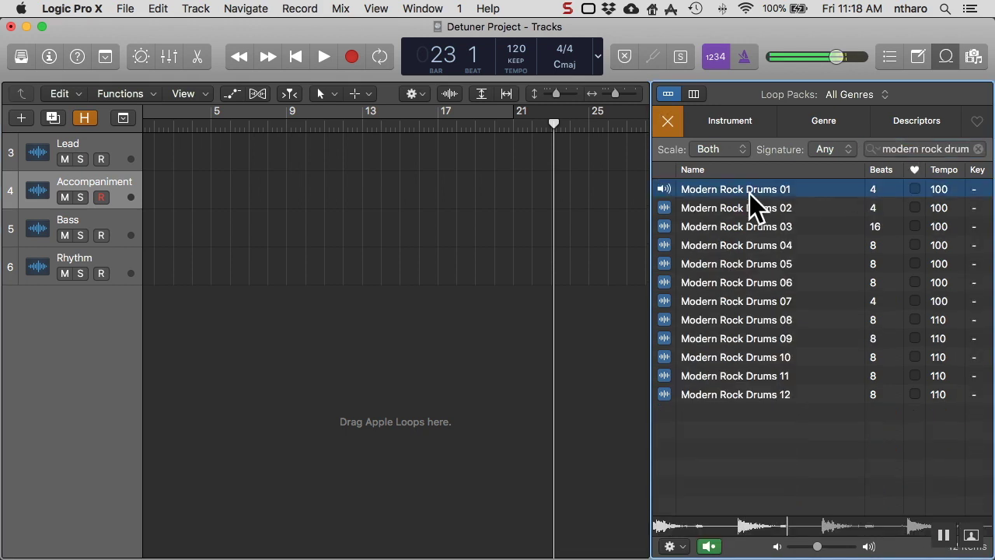
drag(753, 191, 156, 274)
click(165, 280)
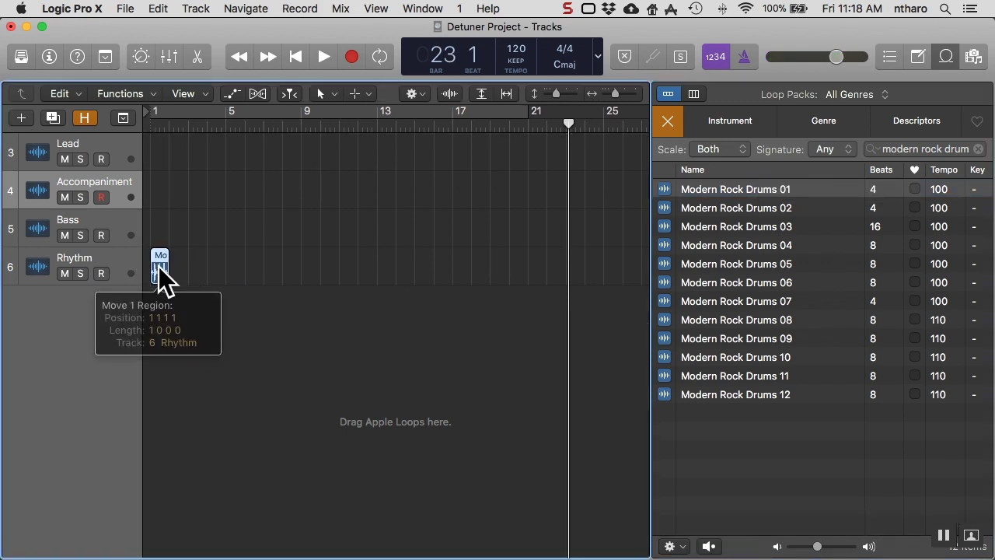
key(super+r)
key(super+r)
key(super+r)
key(super+r)
key(super+r)
key(super+r)
key(super+r)
key(super+r)
key(super+r)
key(super+r)
key(super+r)
key(super+r)
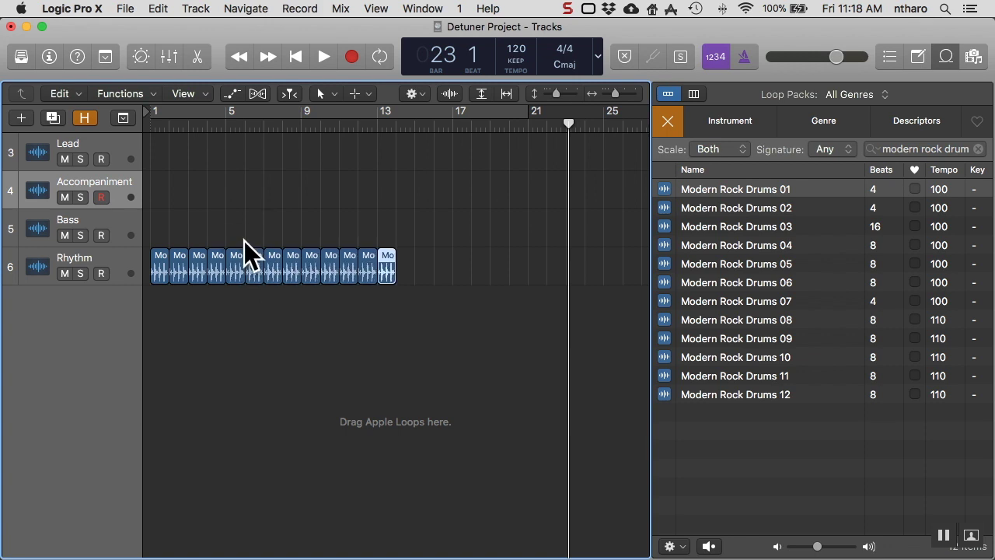
key(super+r)
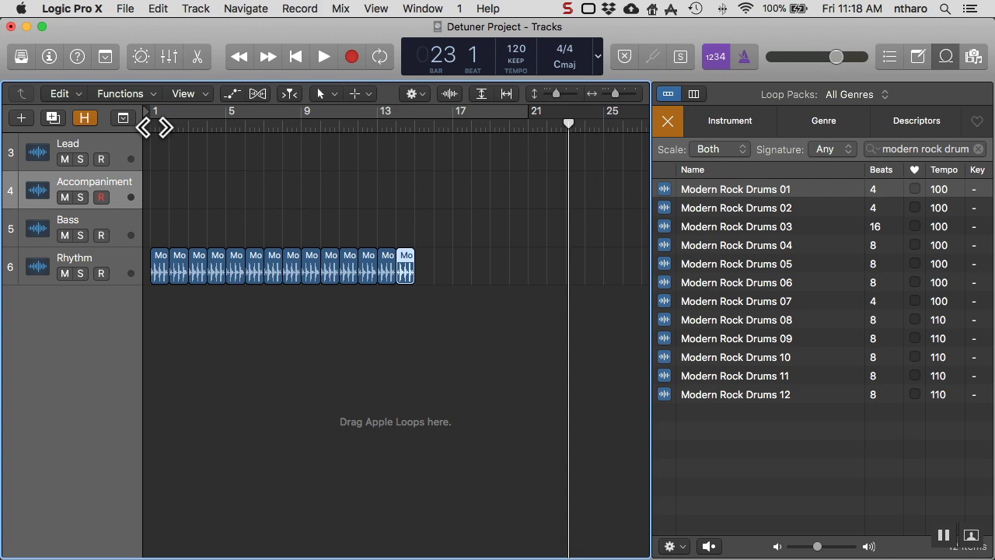
Play the drum track from bar 1, stop it, and clear the loop search.
click(89, 265)
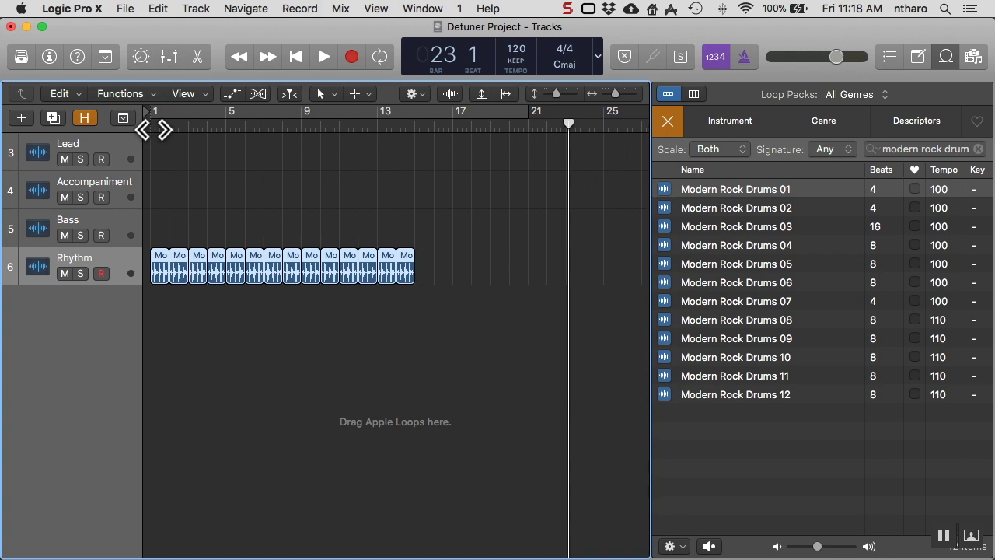
key(Return)
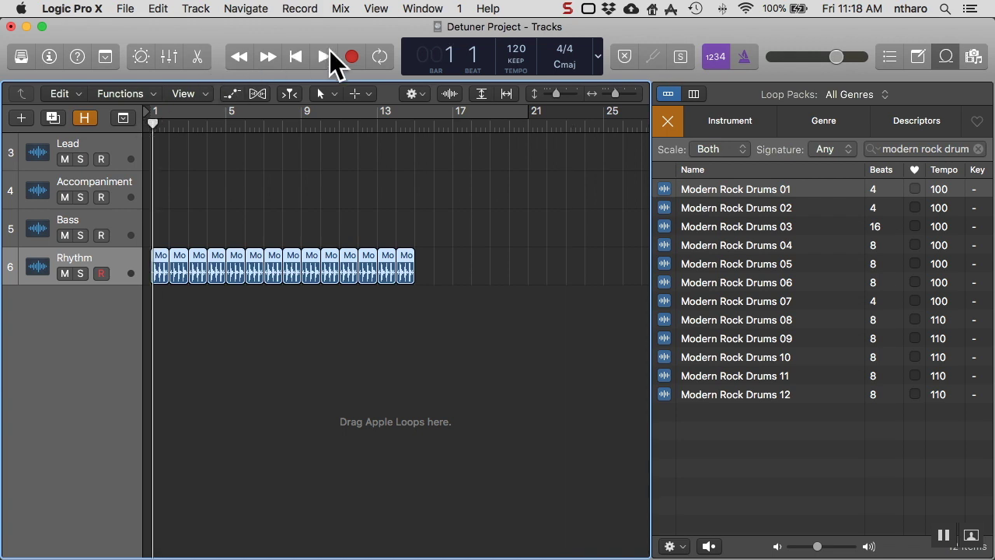
click(330, 50)
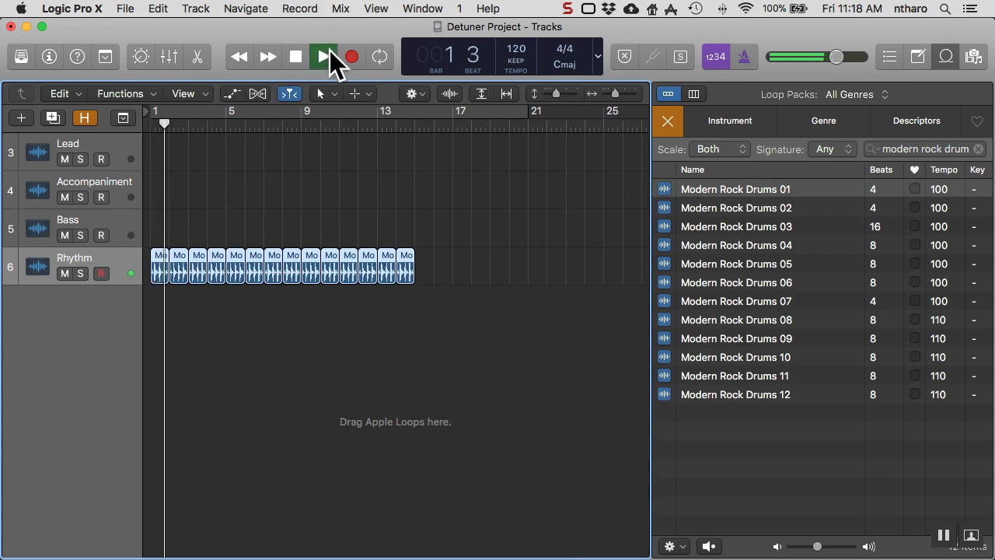
key(space)
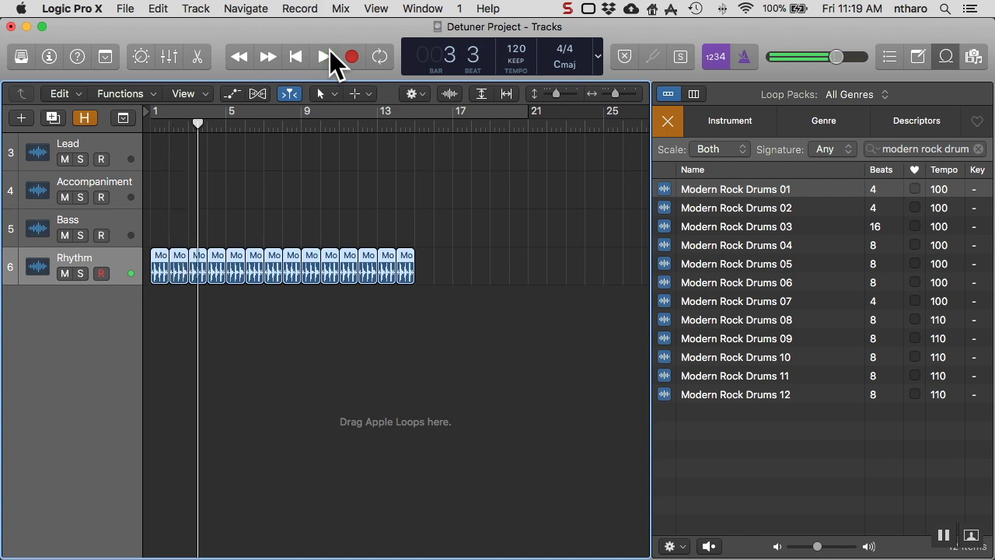
click(978, 149)
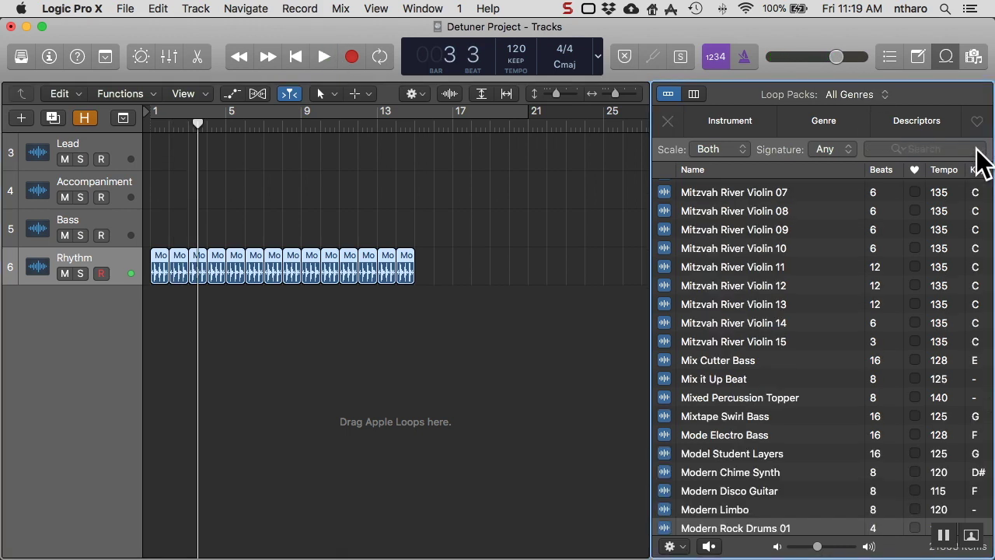
Preview Edgy Rock Bass 01 and place it on Bass at bar 5, repeated into three regions.
click(897, 150)
text(edgy rock bass)
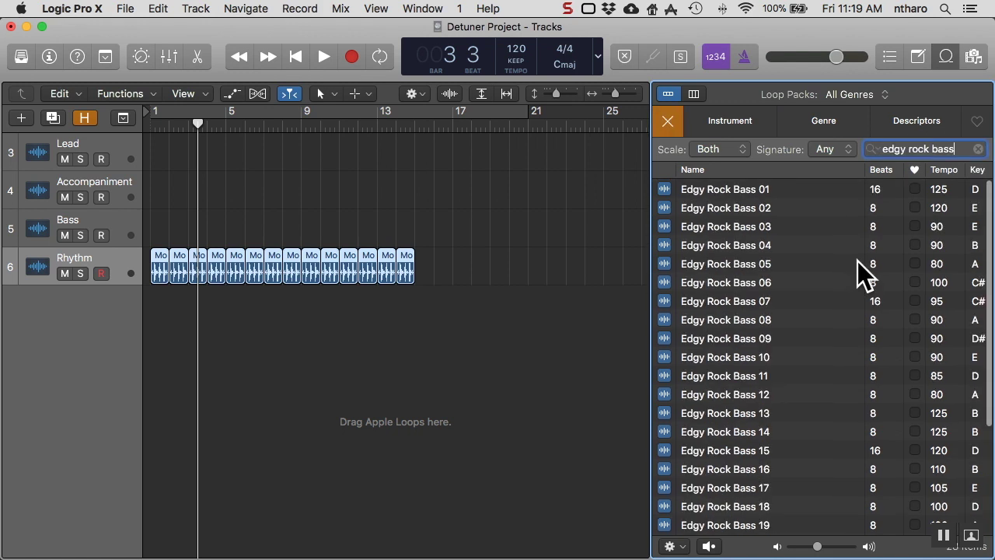
click(727, 191)
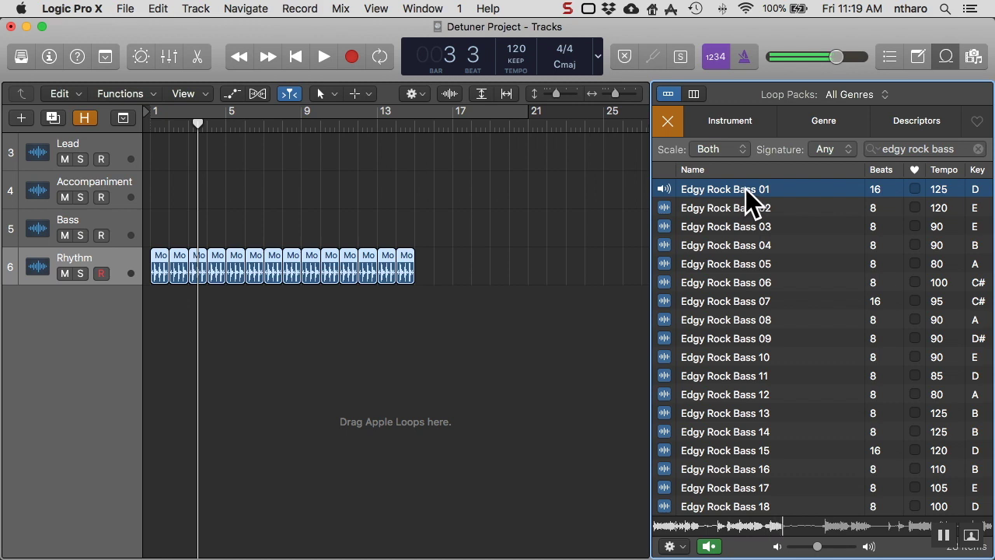
key(space)
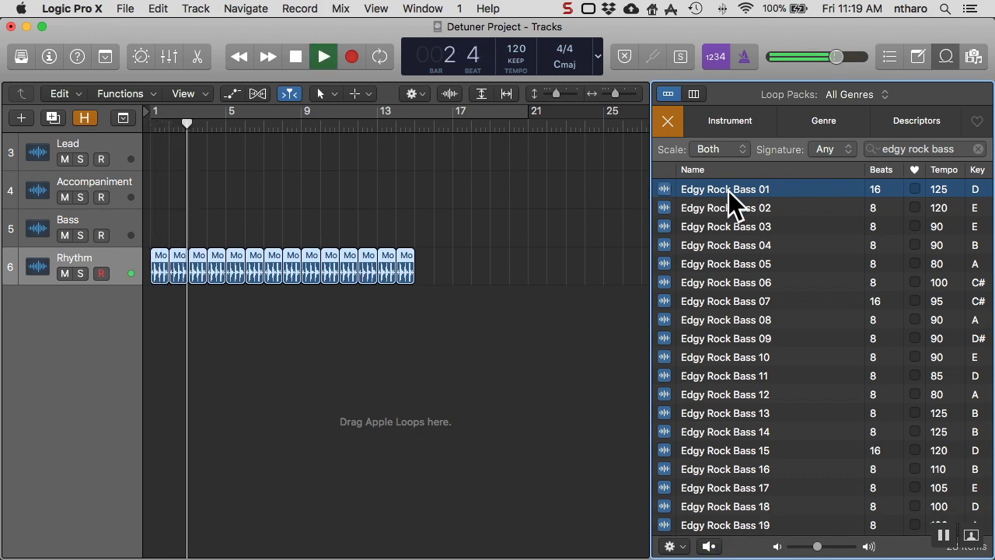
click(729, 192)
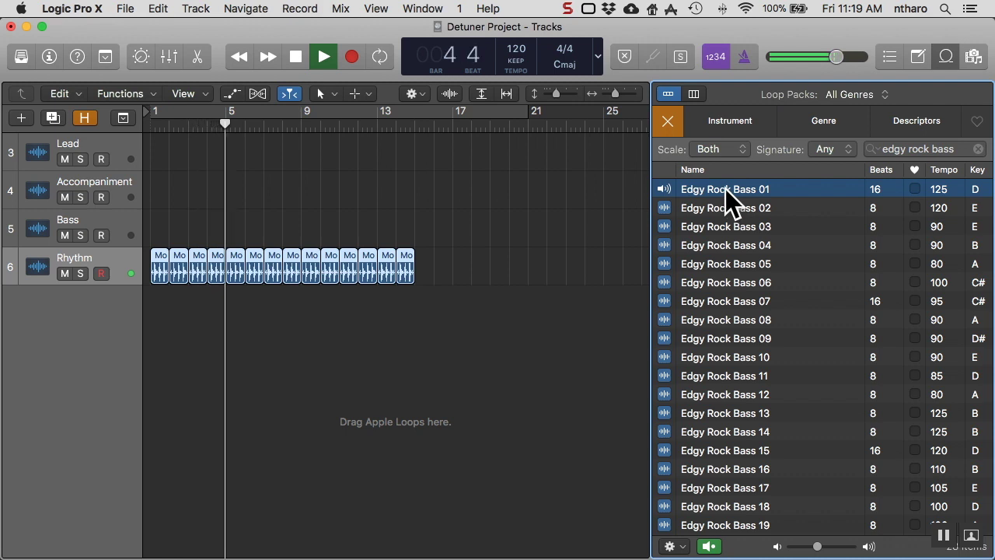
drag(725, 189, 224, 224)
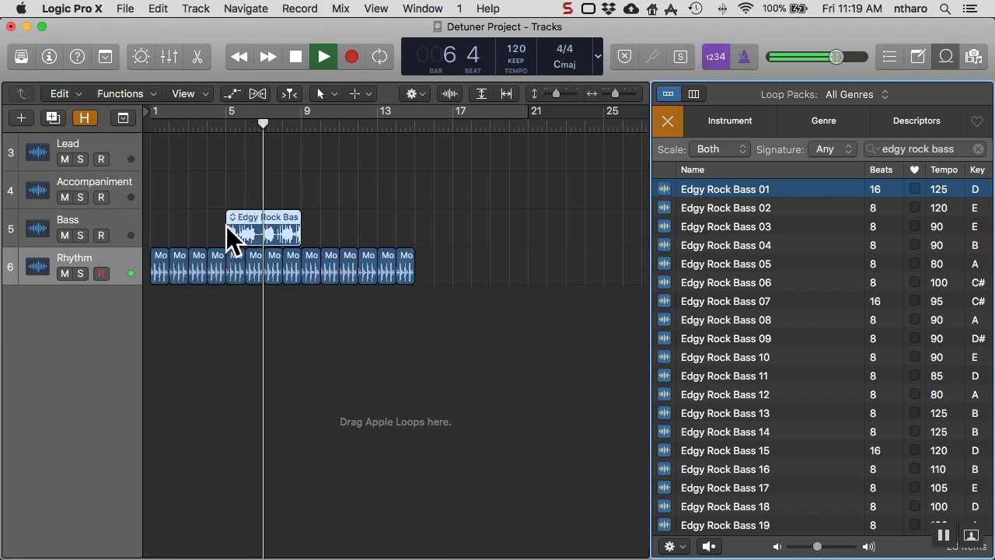
key(super+r)
key(super+r)
Repeat the last two drum regions to extend the Rhythm track, then stop playback.
drag(428, 270, 373, 269)
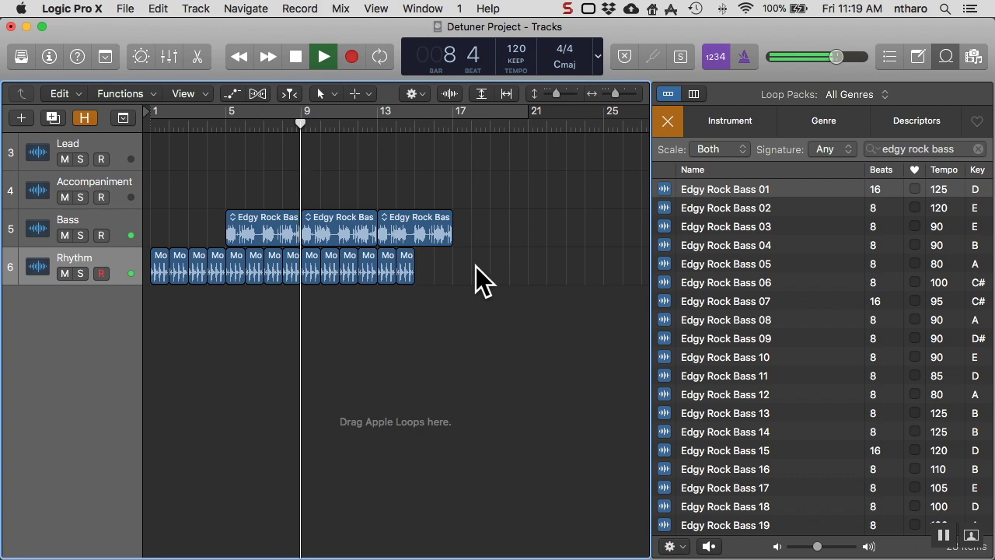
drag(482, 282, 396, 278)
key(super+r)
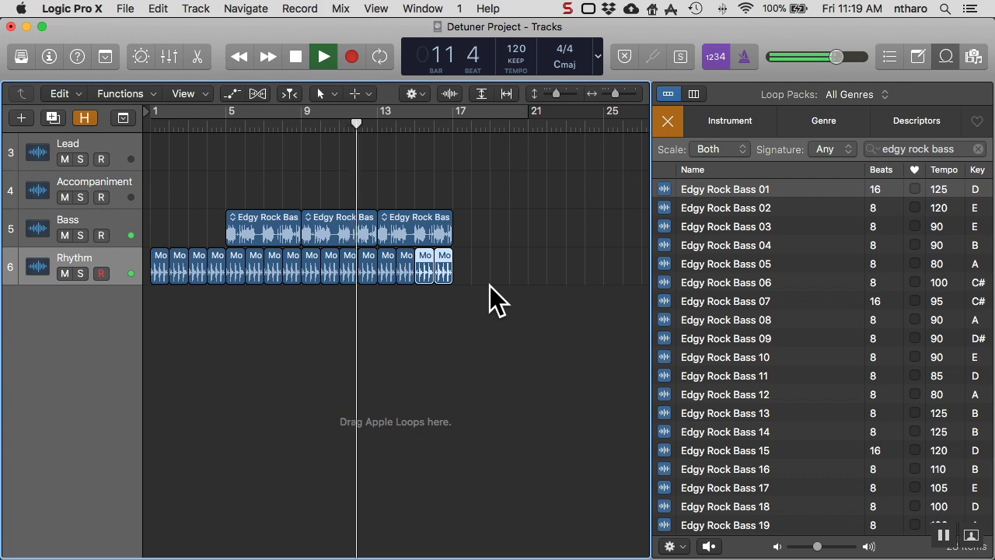
key(space)
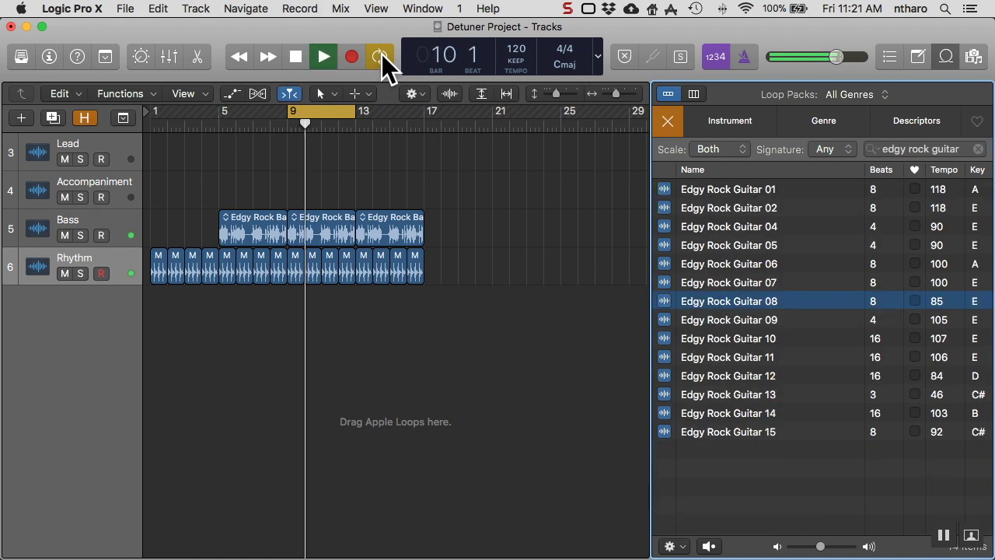
Preview Edgy Rock Guitar 06, 10 and 04, then place 04 on Accompaniment at bar 9.
click(722, 262)
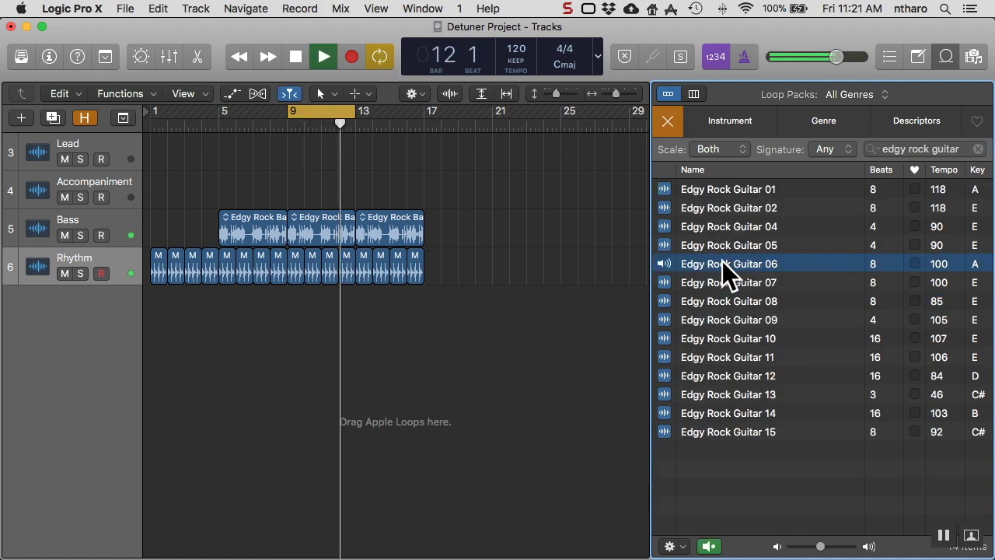
click(714, 338)
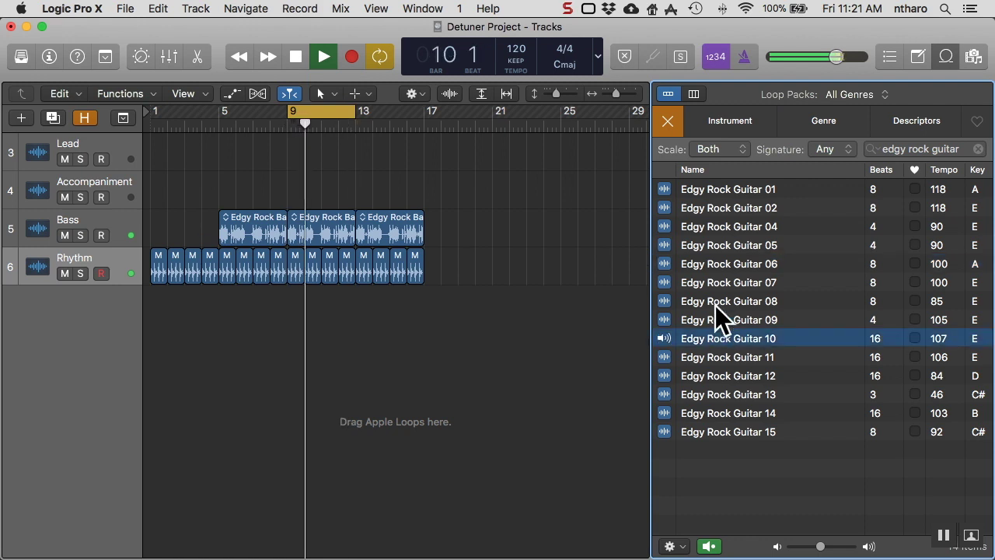
click(710, 227)
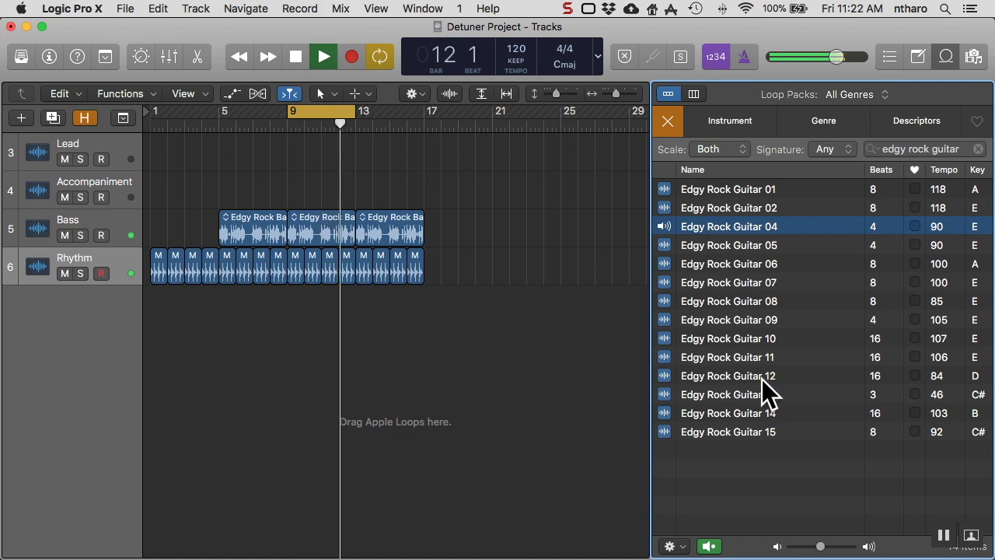
drag(688, 224, 292, 194)
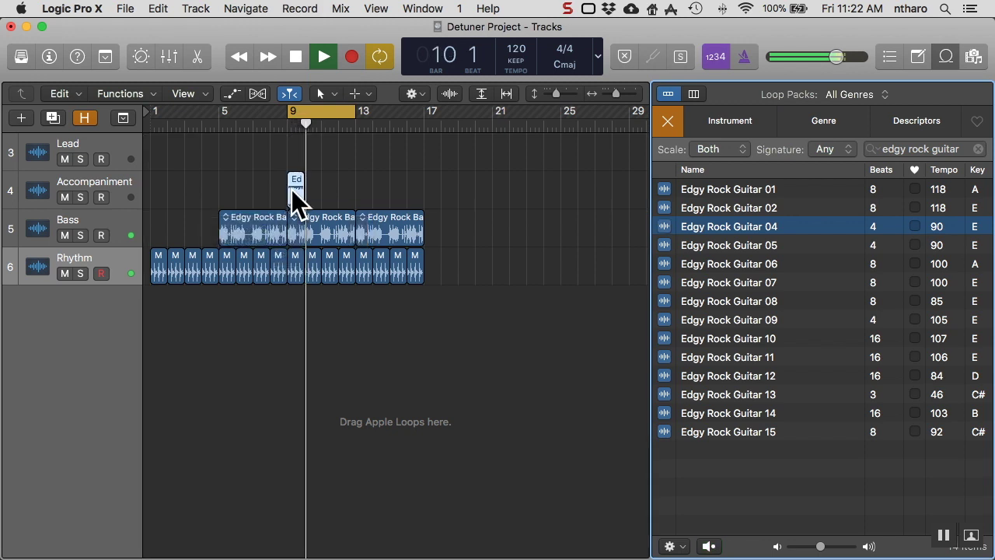
Play from bar 9 while muting Rhythm, Bass and Accompaniment in turn, then unmute all.
key(space)
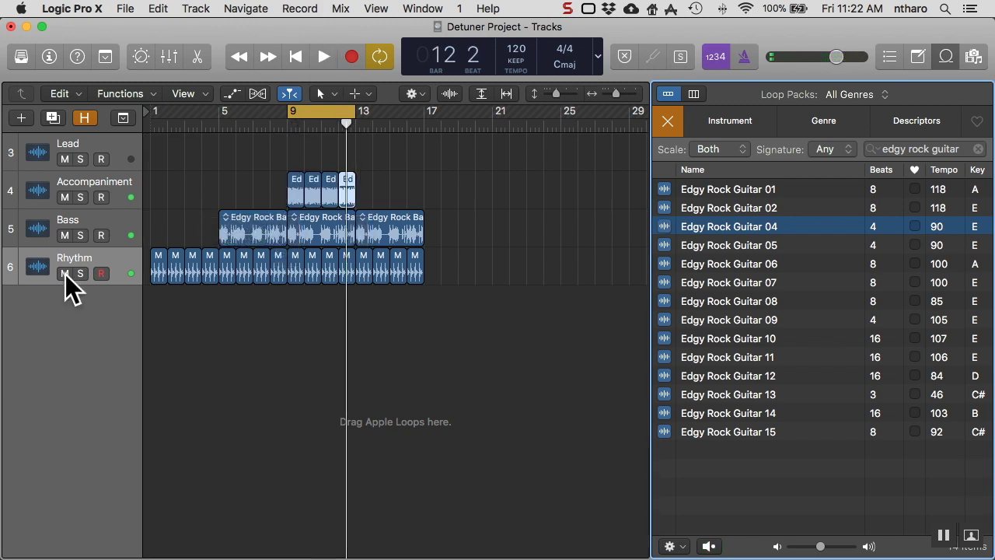
key(space)
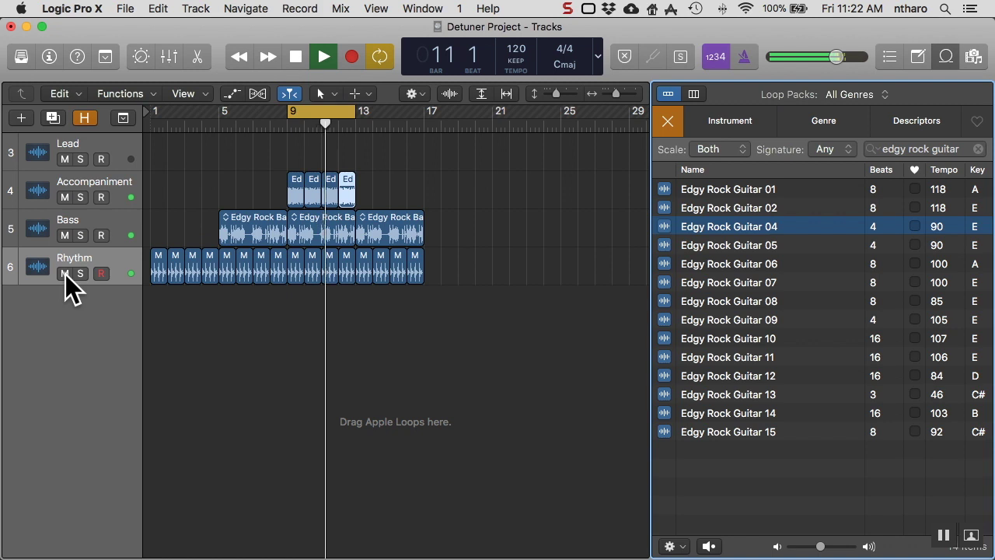
click(66, 274)
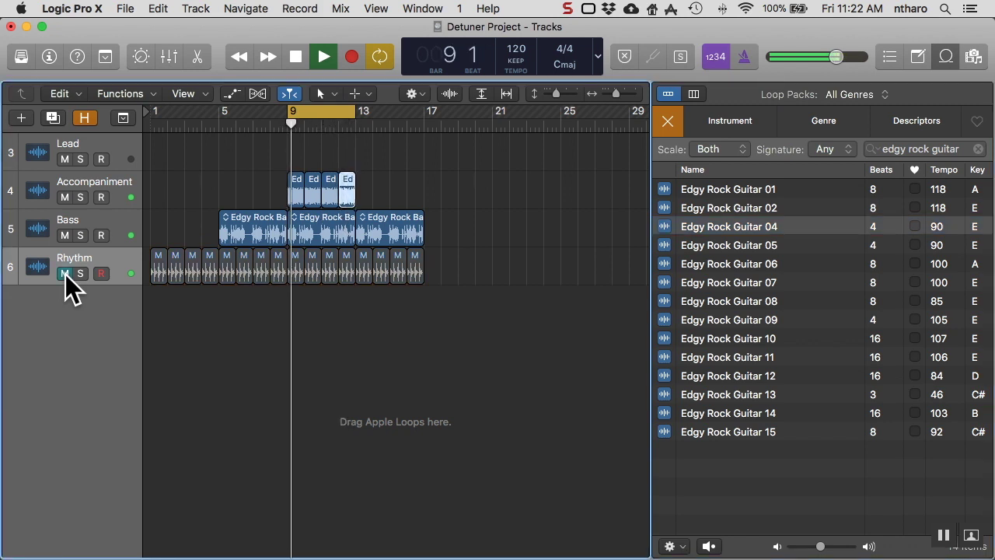
click(61, 233)
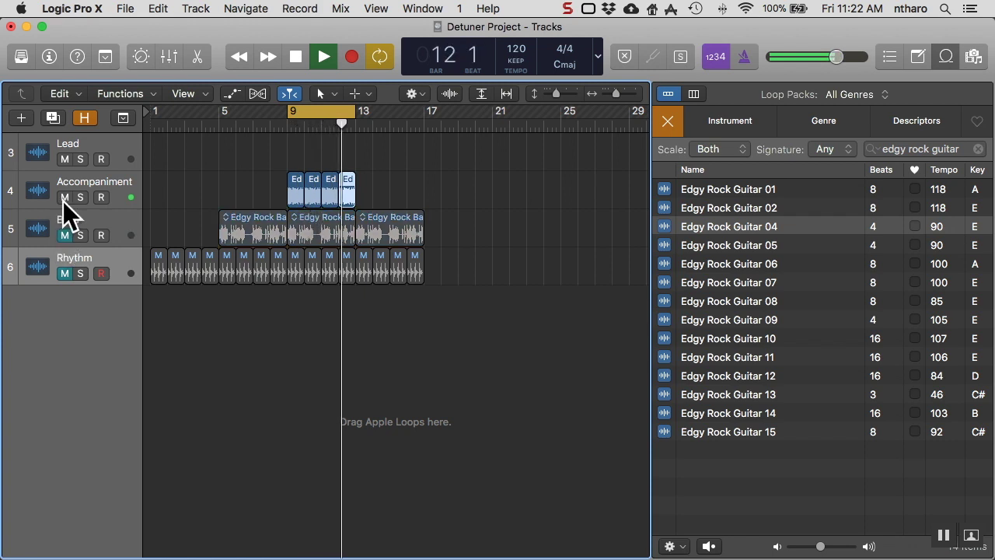
click(64, 198)
click(64, 235)
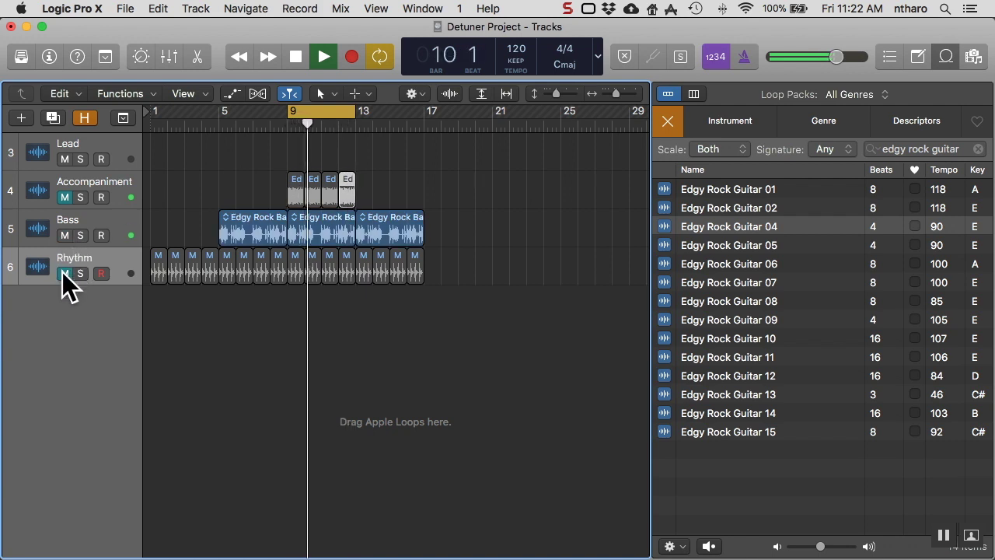
click(63, 273)
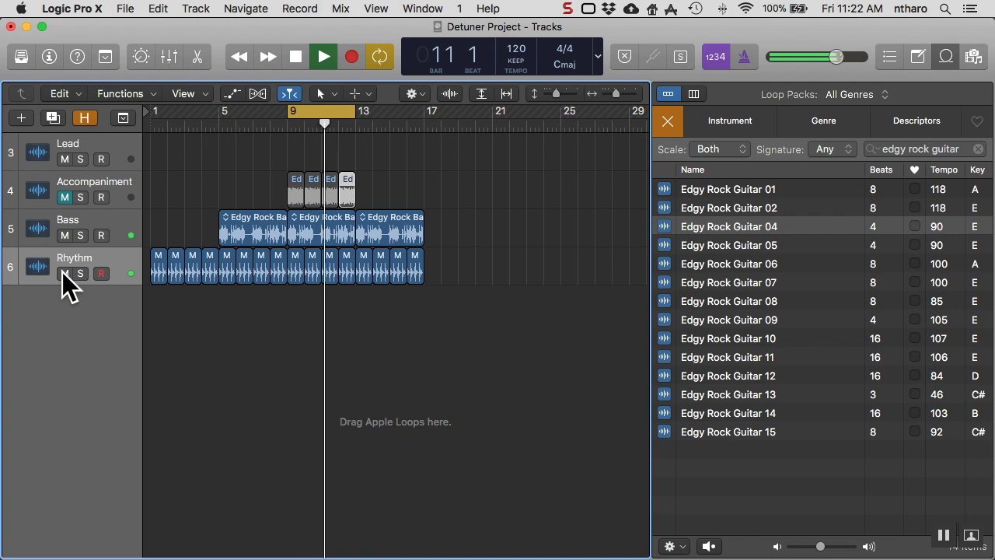
click(63, 197)
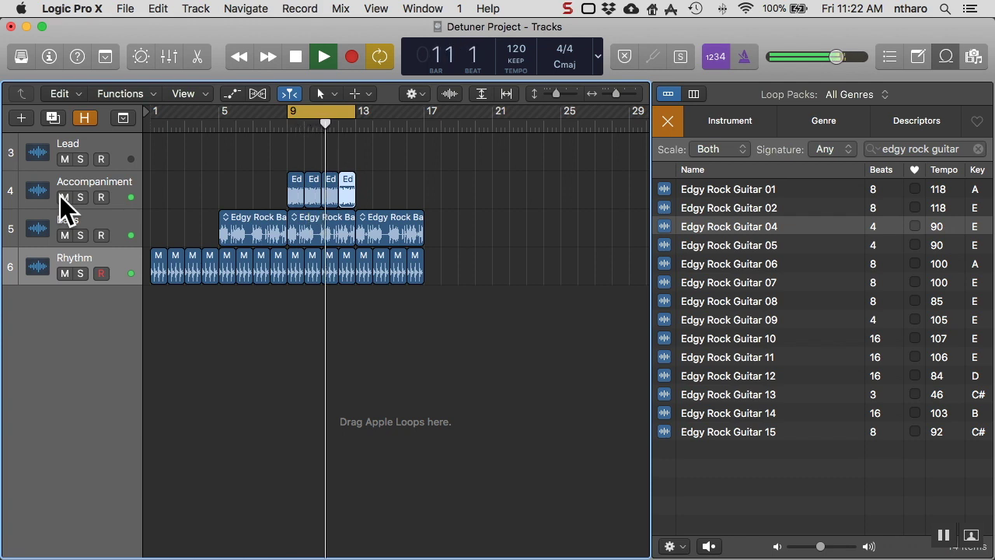
Stop playback, select the Accompaniment track, and clear the 'edgy rock guitar' loop search.
key(space)
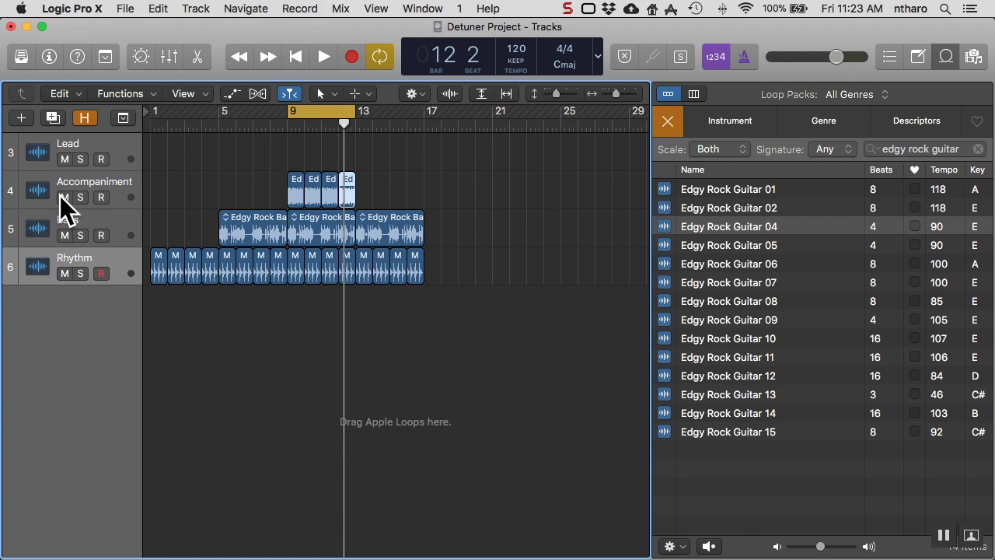
click(113, 179)
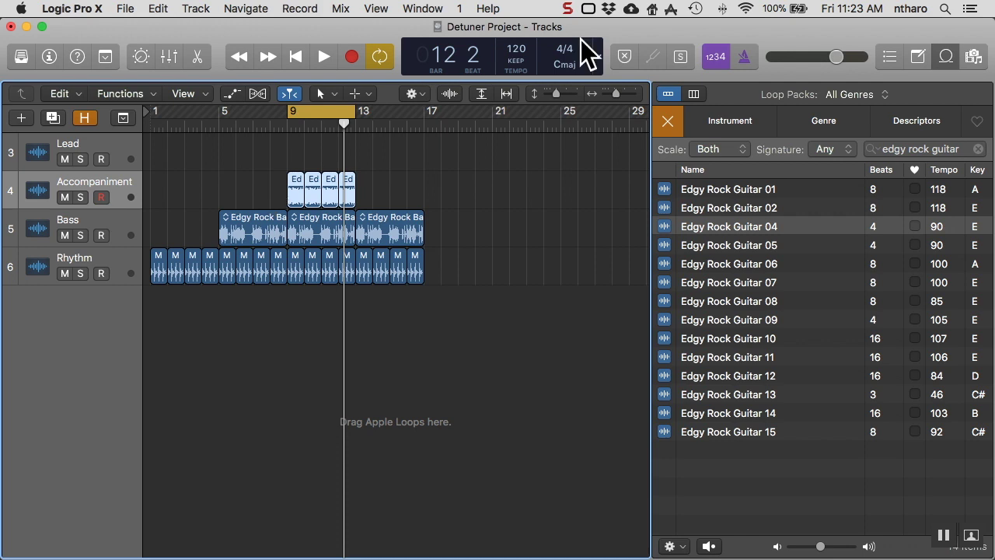
click(954, 150)
Search loops for 'solo guitar', extend the loops and cycle to bar 21, and play from bar 9.
key(BackSpace)
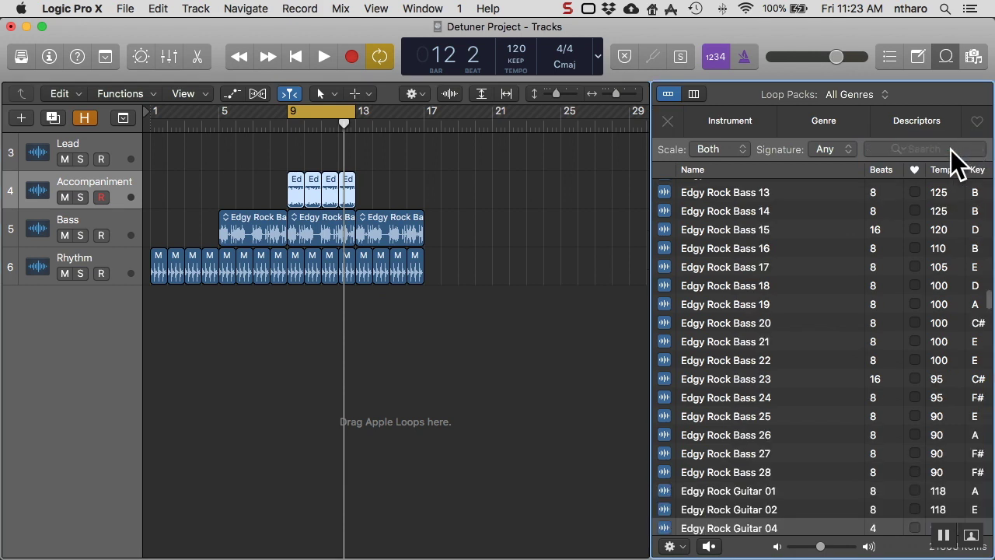
text(solo guitar)
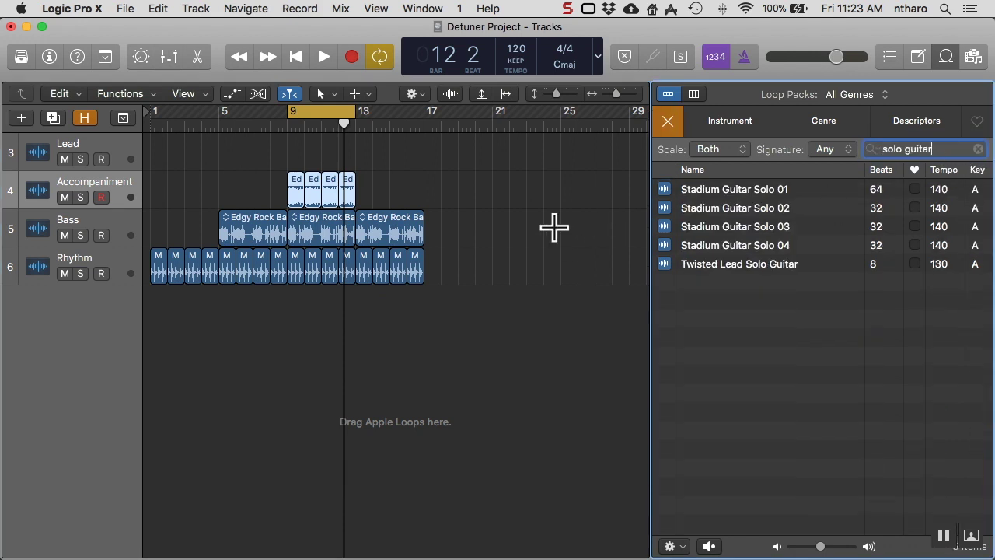
click(388, 190)
drag(354, 111, 493, 116)
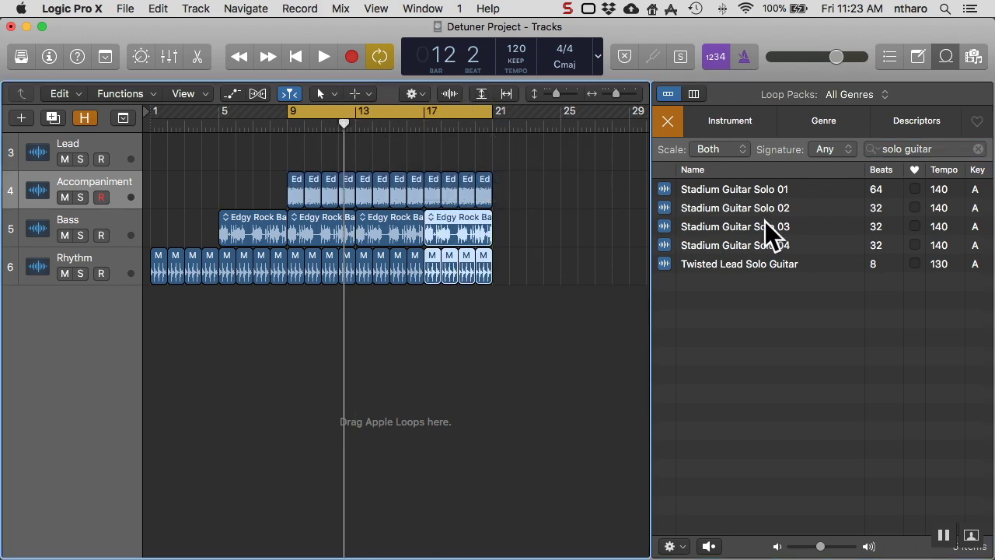
key(space)
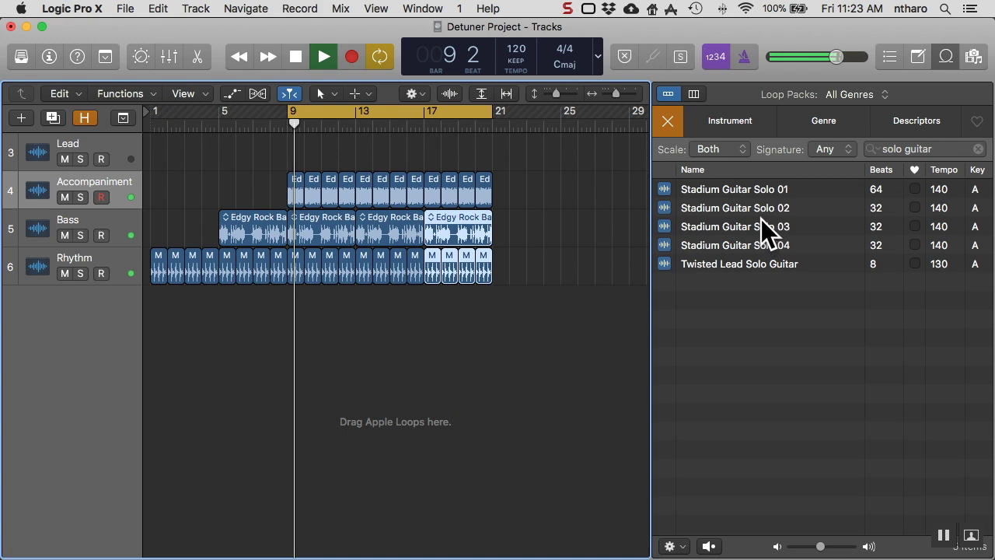
Preview solo loops and place Stadium Guitar Solo 03 on the Lead track at bar 13.
click(755, 267)
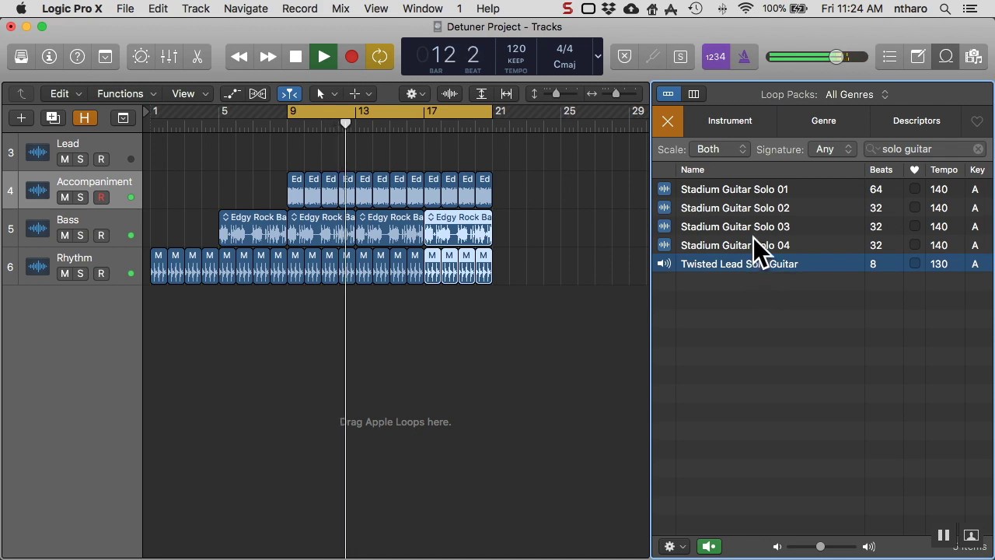
click(750, 245)
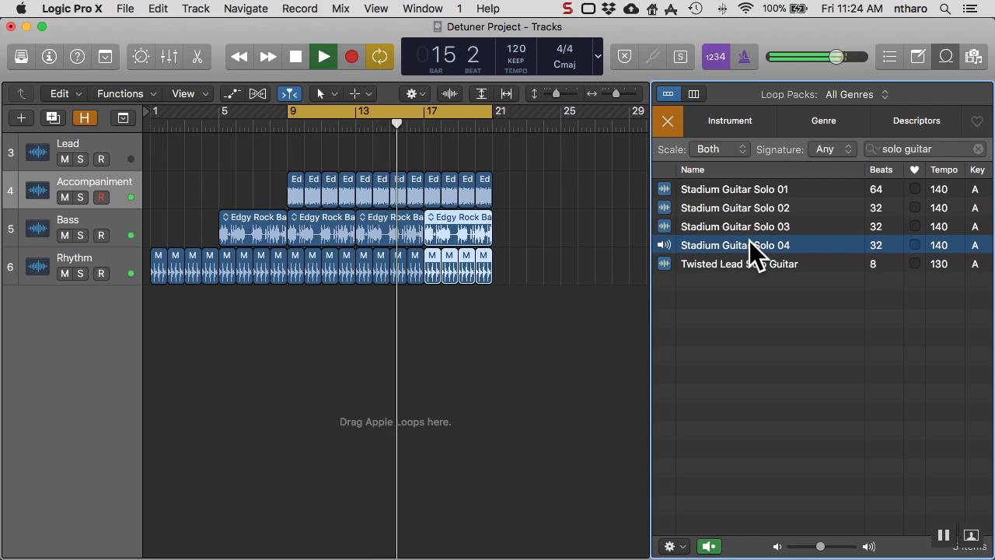
click(741, 227)
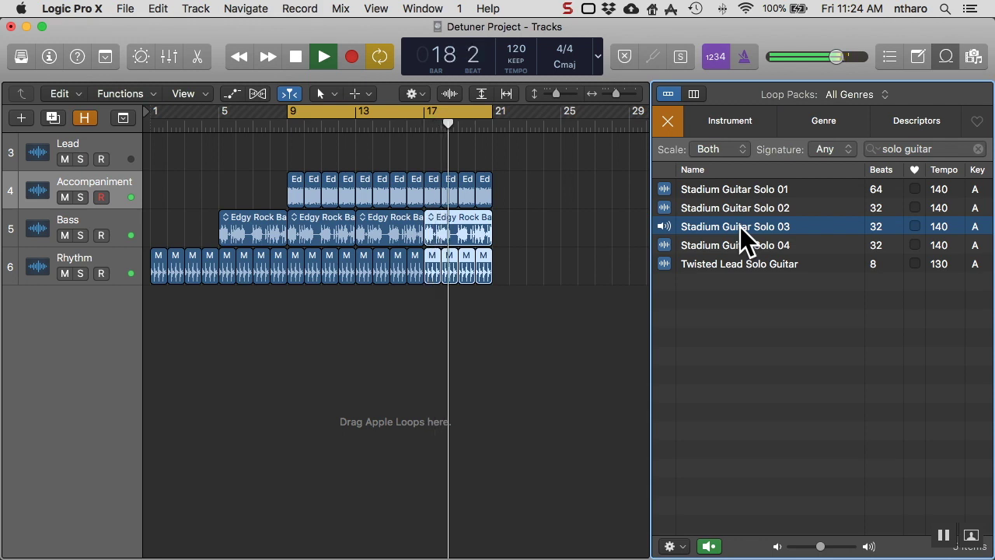
drag(740, 227, 357, 153)
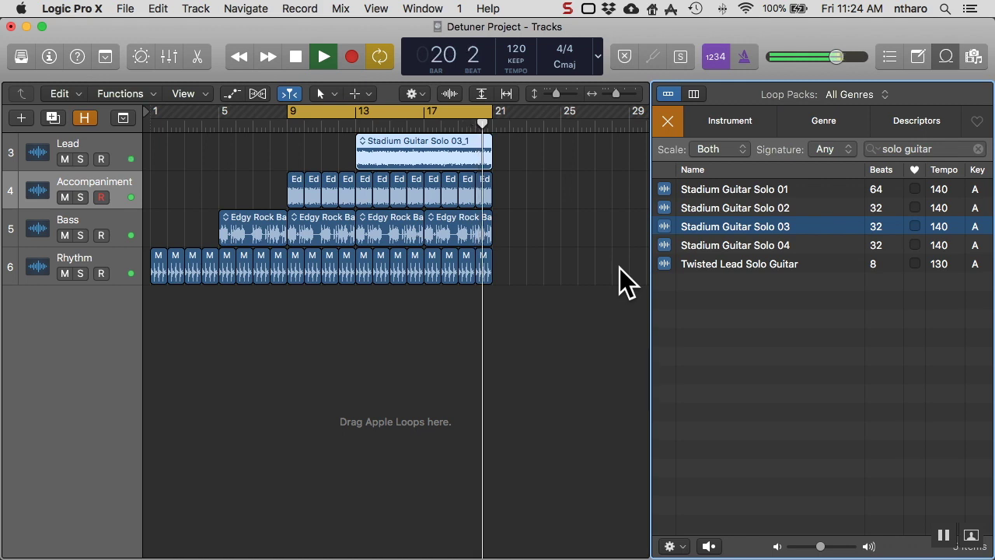
click(111, 140)
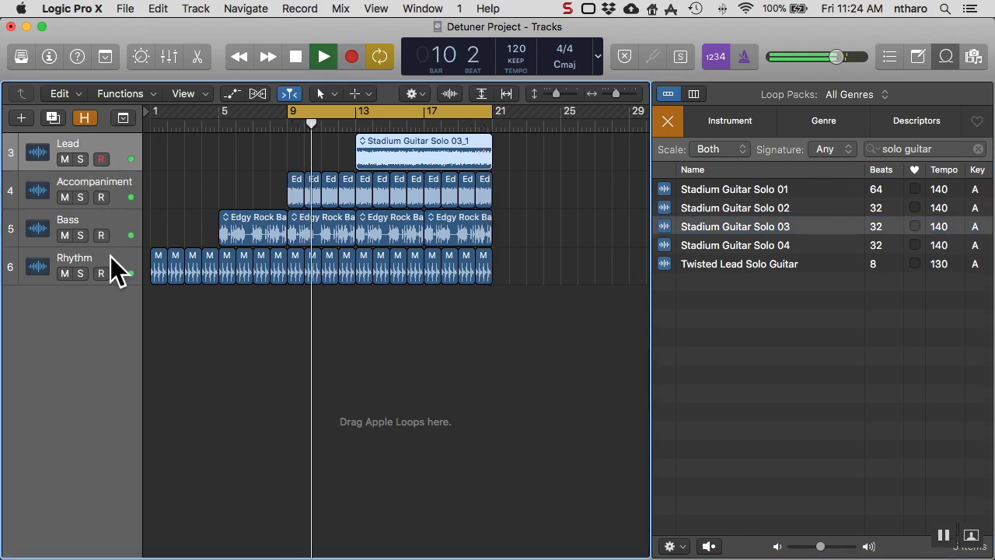
Stop playback, select the regions from bar 13 onward, and move the cycle start to bar 1.
key(space)
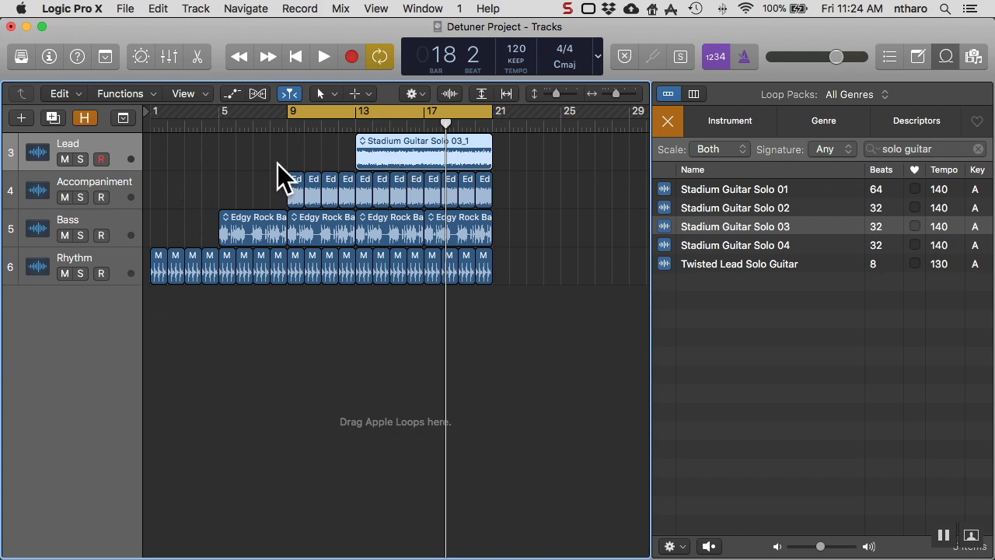
drag(513, 315, 389, 151)
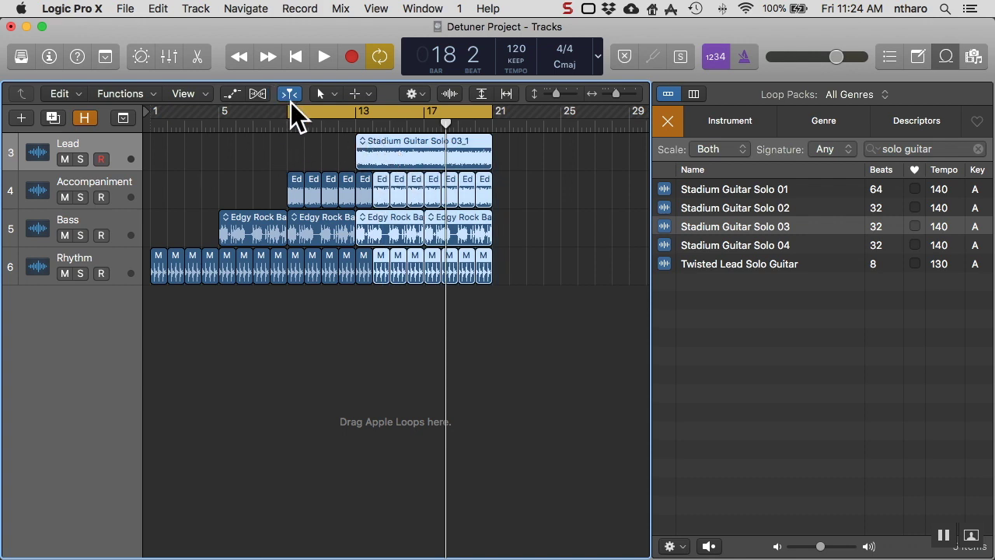
drag(289, 109, 117, 107)
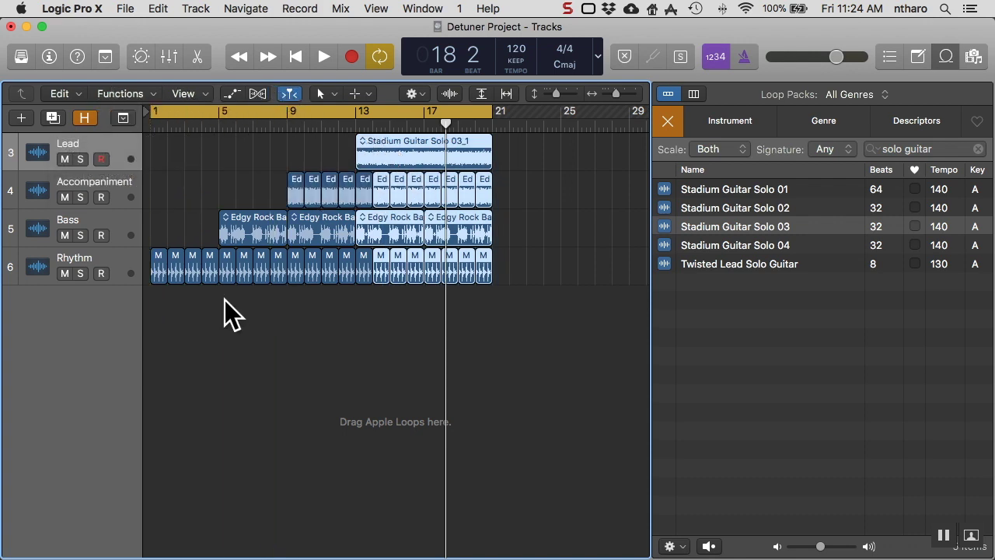
Select Rhythm, Bass and Accompaniment, play the arrangement from bar 1, then stop and return to Safari.
click(117, 255)
click(118, 222)
click(114, 182)
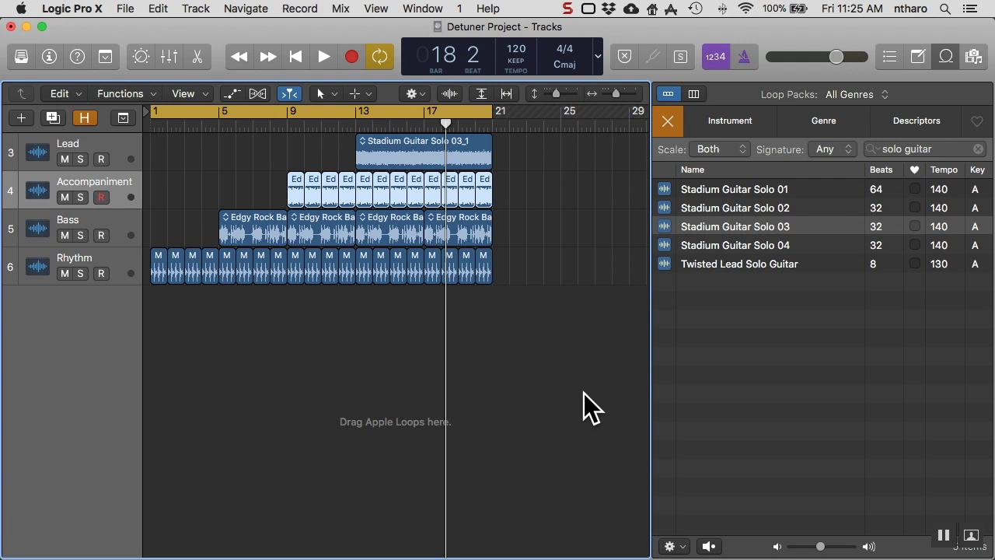
key(Return)
key(space)
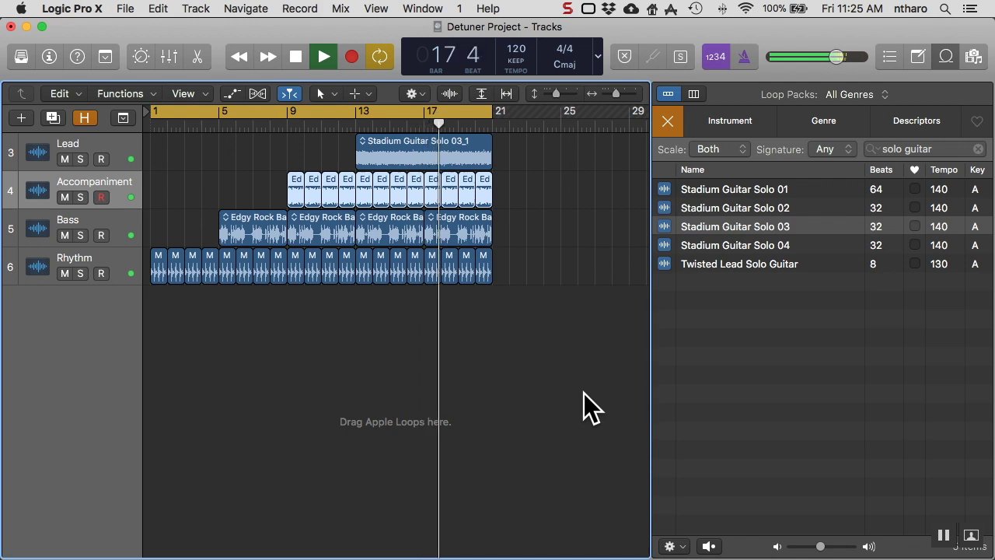
key(space)
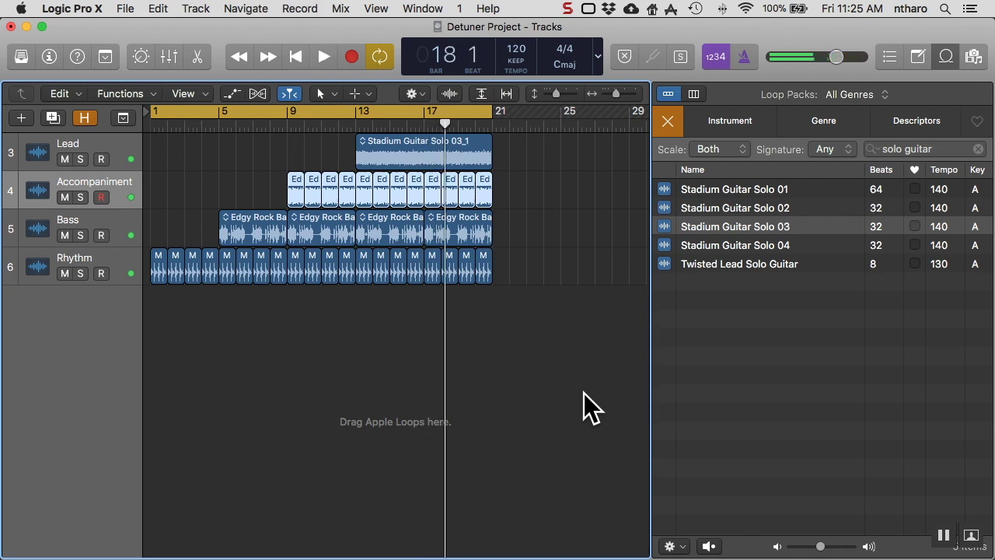
key(super+Tab)
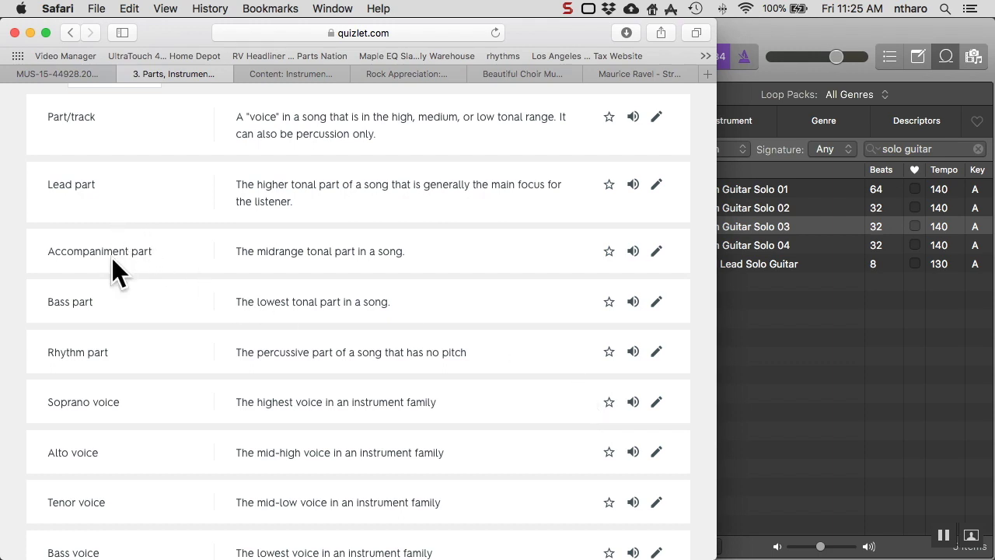
Scroll through the Quizlet part and voice definitions, then go to the 'Flow Water' choir video tab.
scroll(97, 341, down, 4)
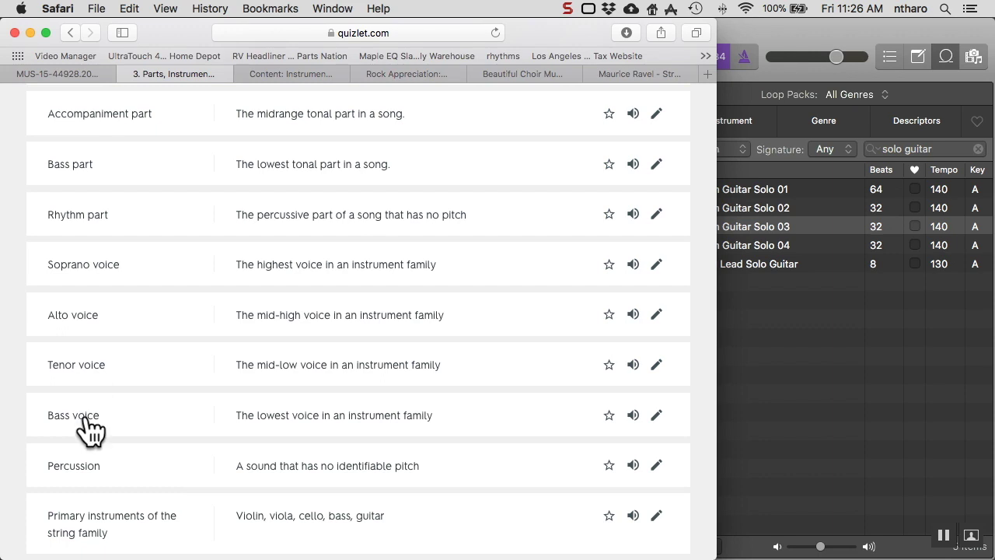
key(super+5)
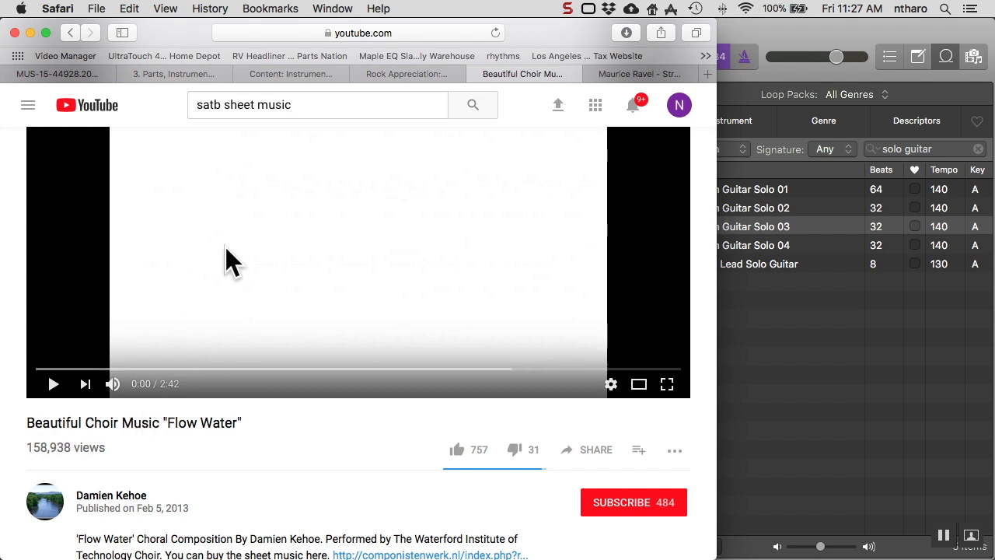
Play the 'Flow Water' choir video, restart it from 0:00 after 0:04, and pause at 0:32.
click(56, 387)
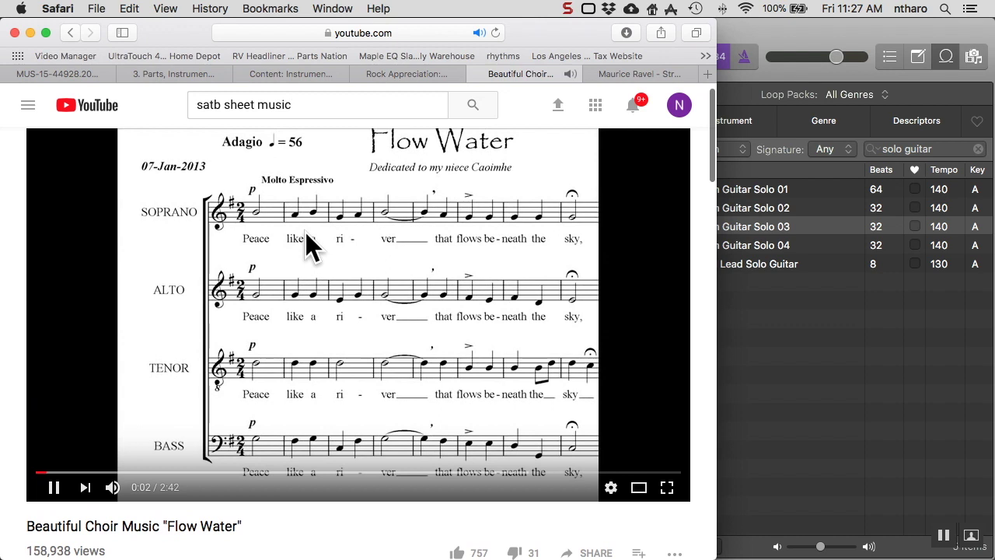
click(54, 487)
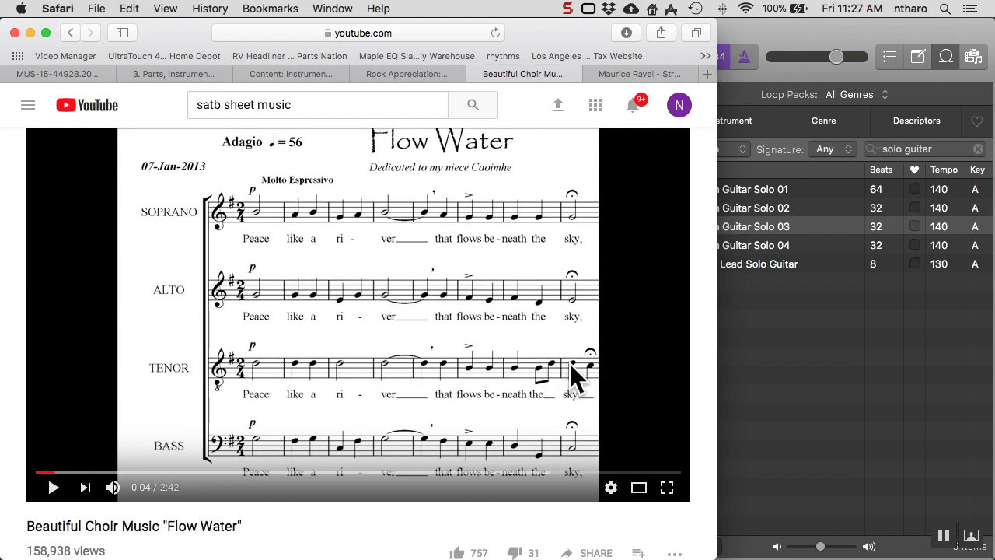
scroll(571, 366, down, 1)
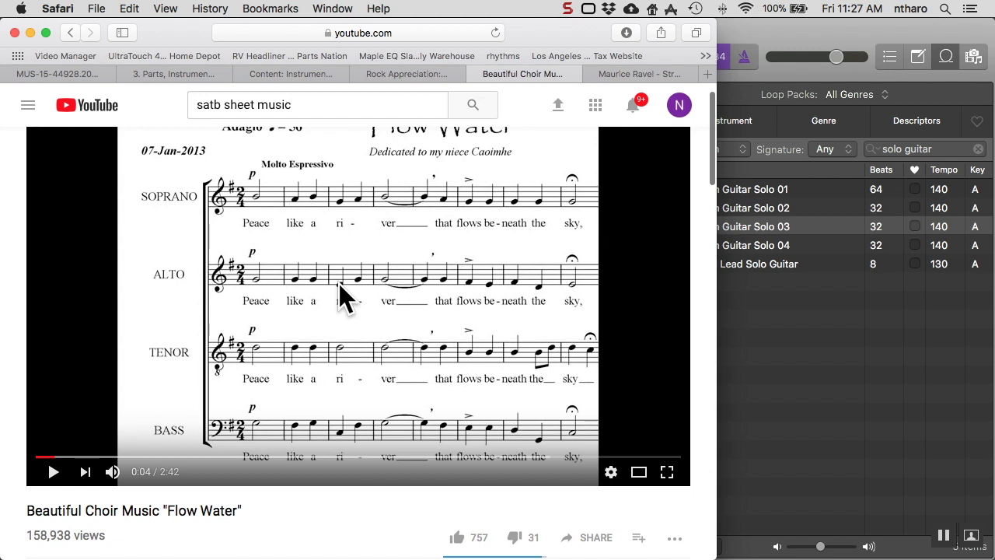
click(43, 457)
click(52, 472)
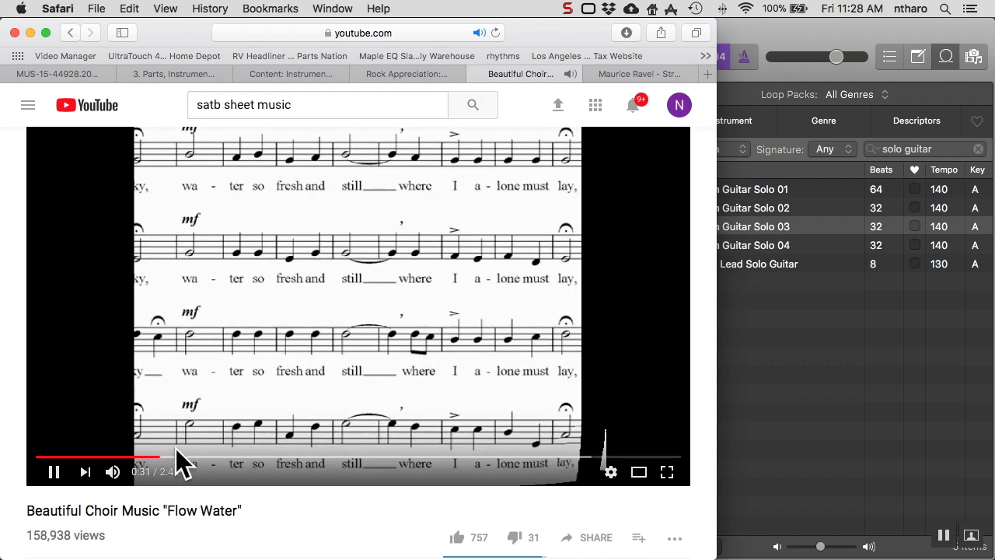
click(53, 472)
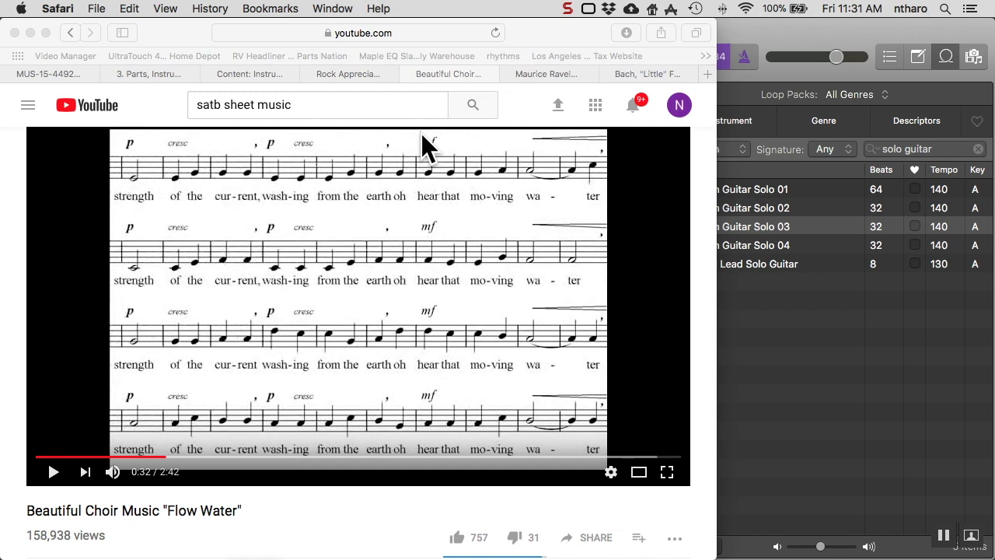
Bring Safari forward and open the Bach 'Little' Fugue in G minor video tab.
click(527, 103)
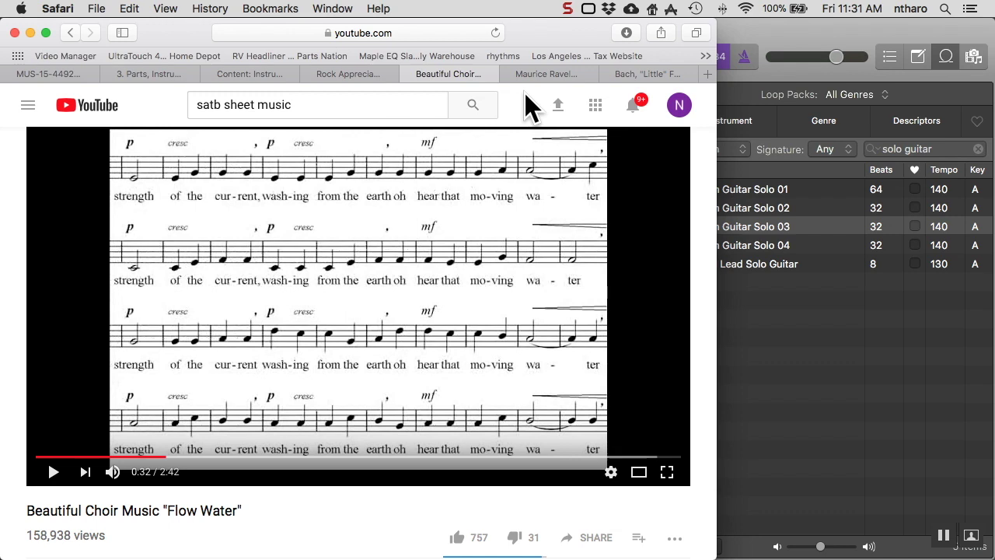
click(646, 74)
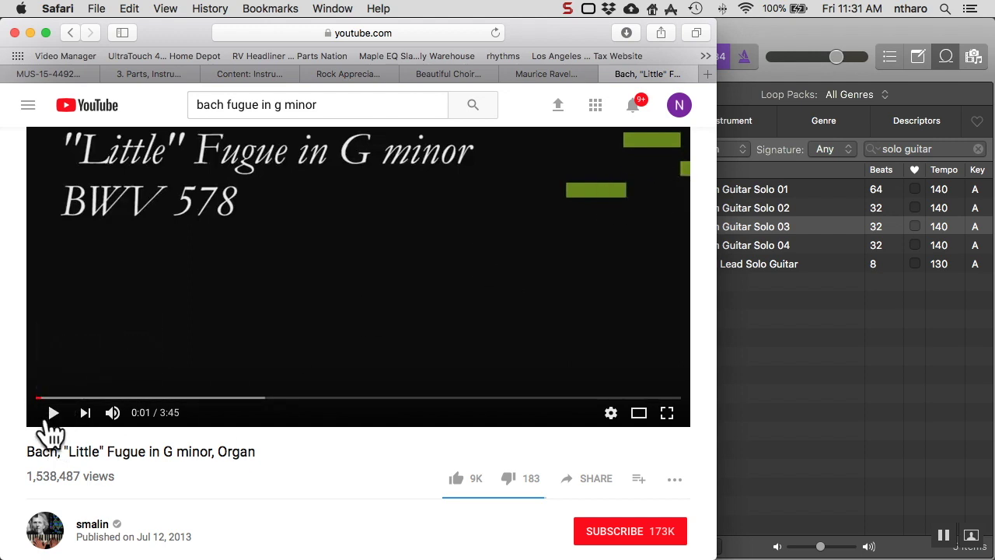
Play the Bach fugue with the volume lowered, pause at 1:10, then switch to the course modules tab.
click(55, 415)
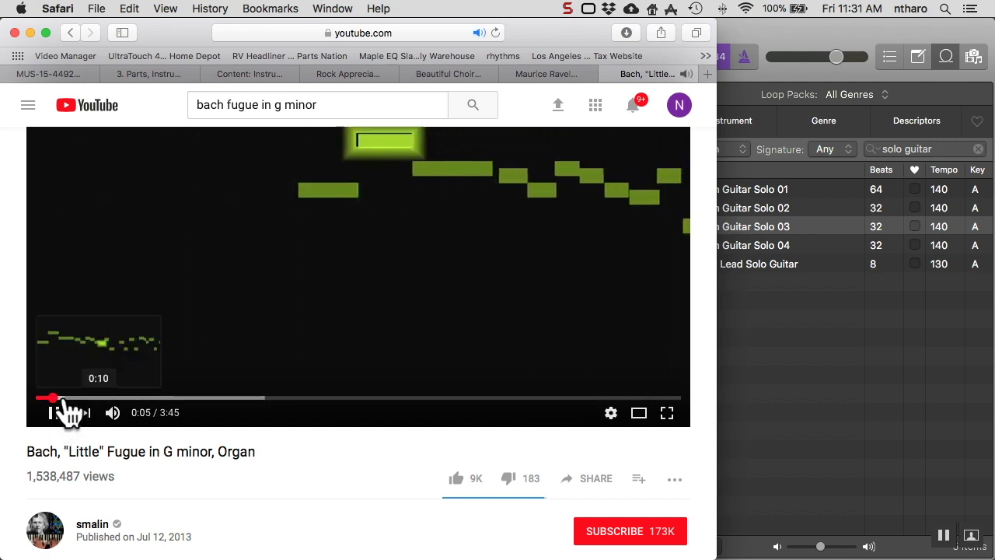
mouse_move(111, 423)
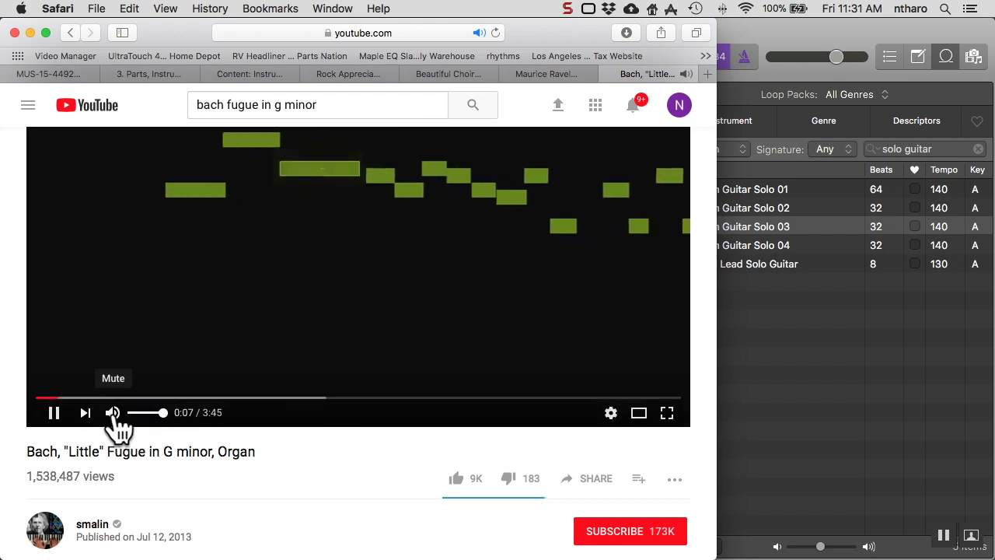
drag(158, 413, 147, 414)
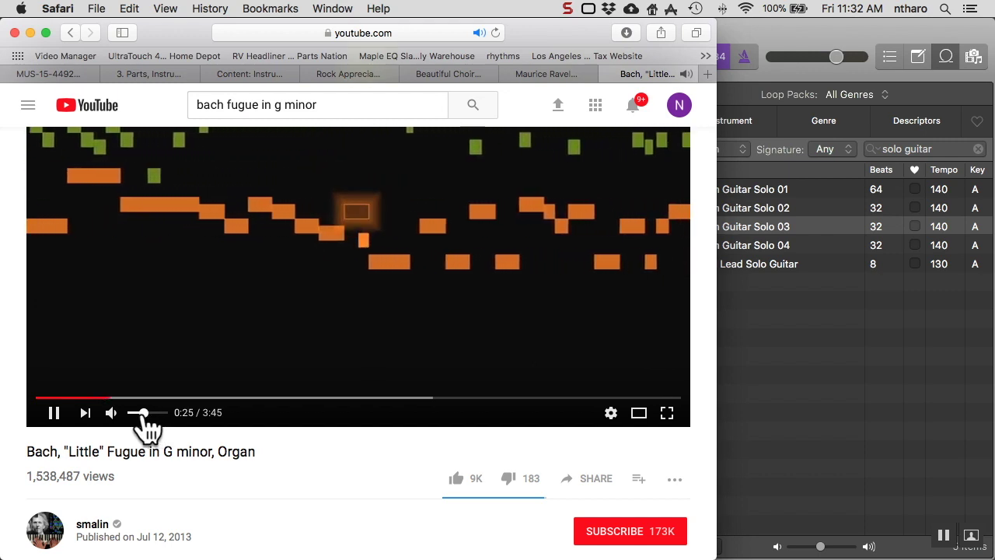
drag(148, 424, 144, 423)
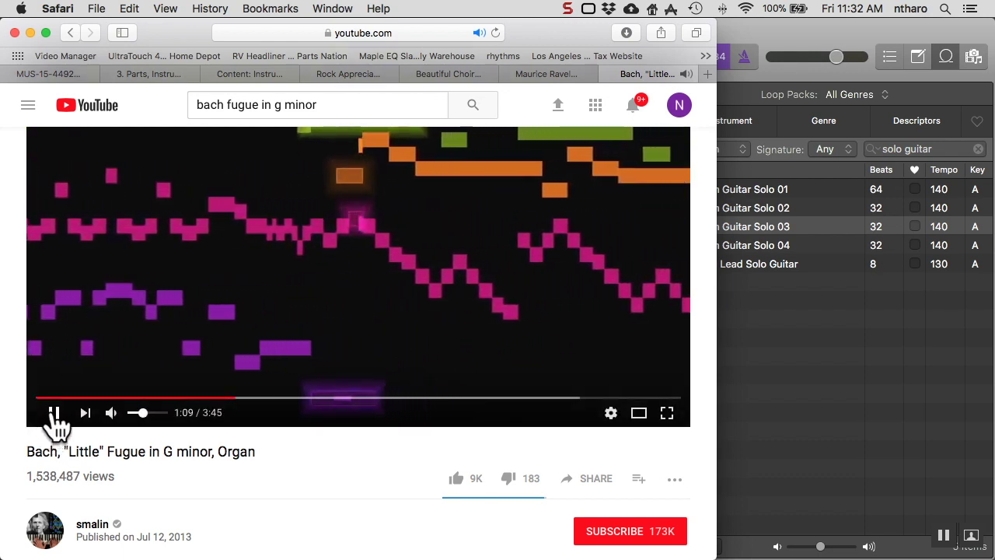
click(53, 413)
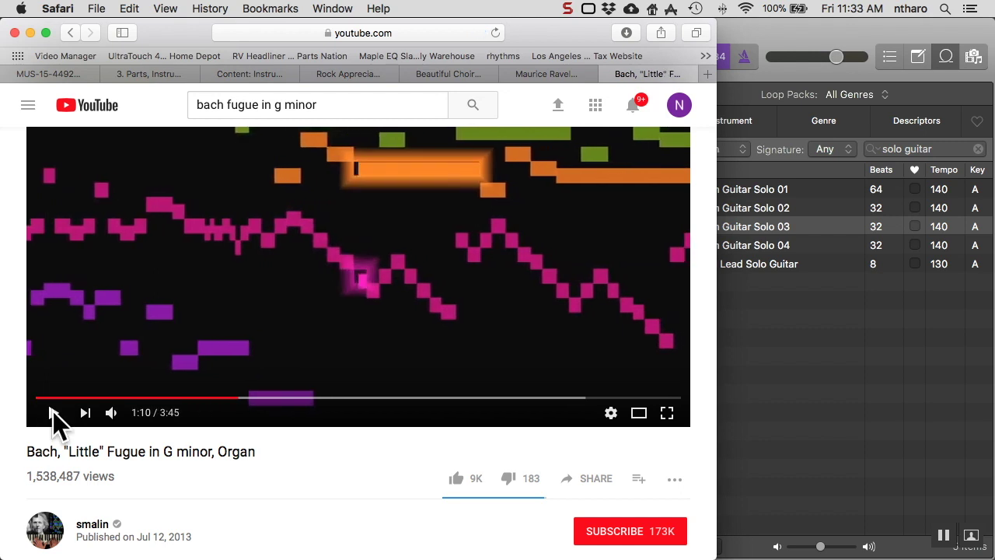
key(ctrl+Tab)
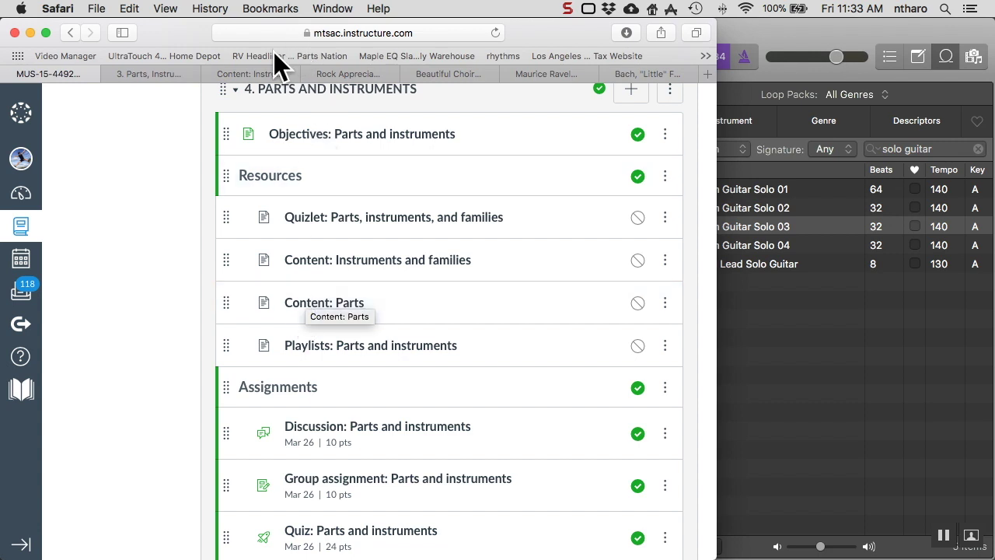
Open the Instruments and families page and highlight the Strings heading in its table.
click(259, 75)
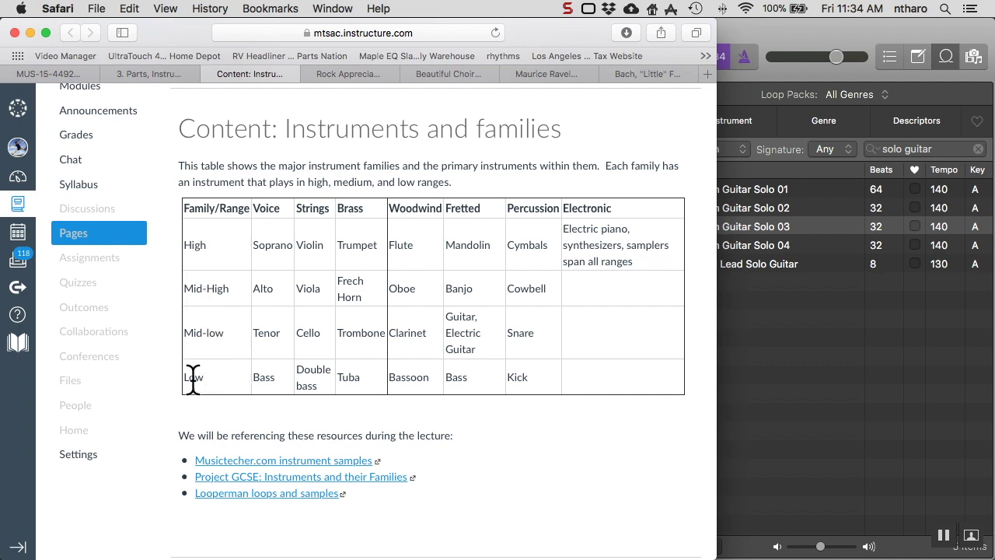
double_click(316, 206)
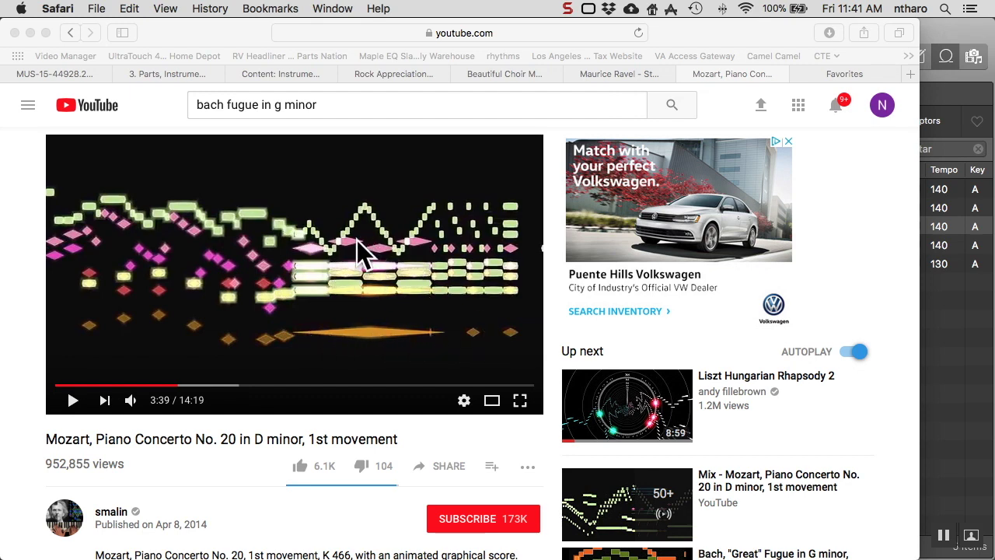
Bring the browser forward and resume the Mozart Piano Concerto No. 20 video from 3:39.
click(71, 399)
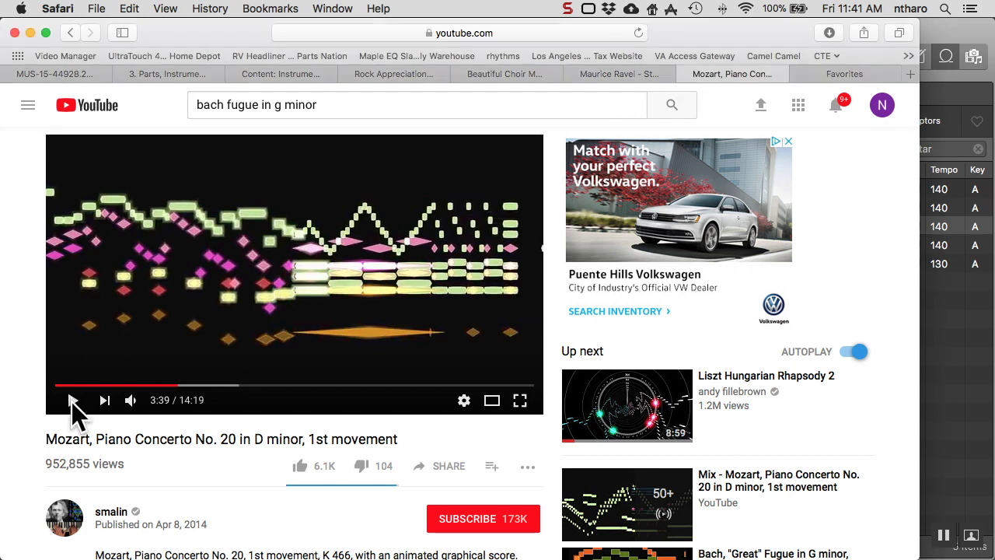
click(71, 401)
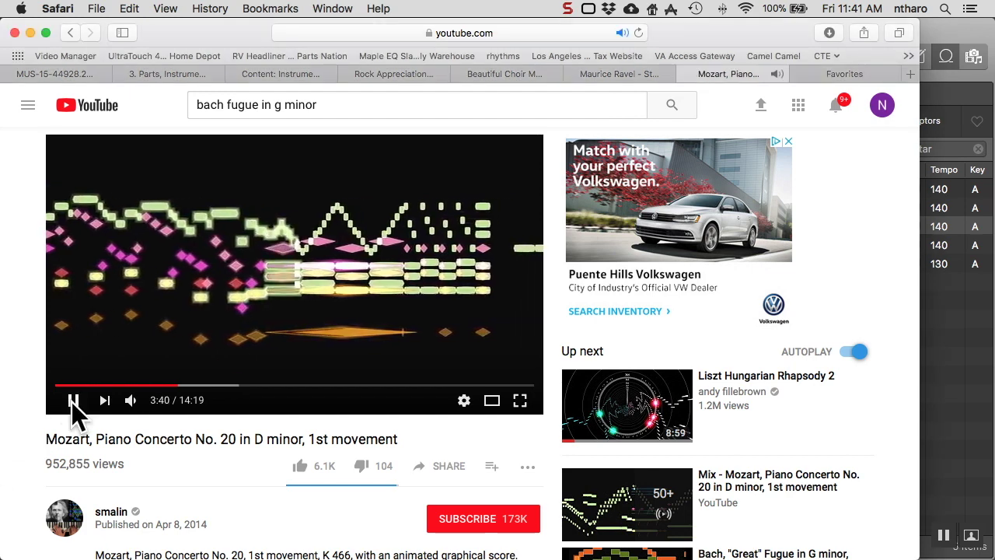